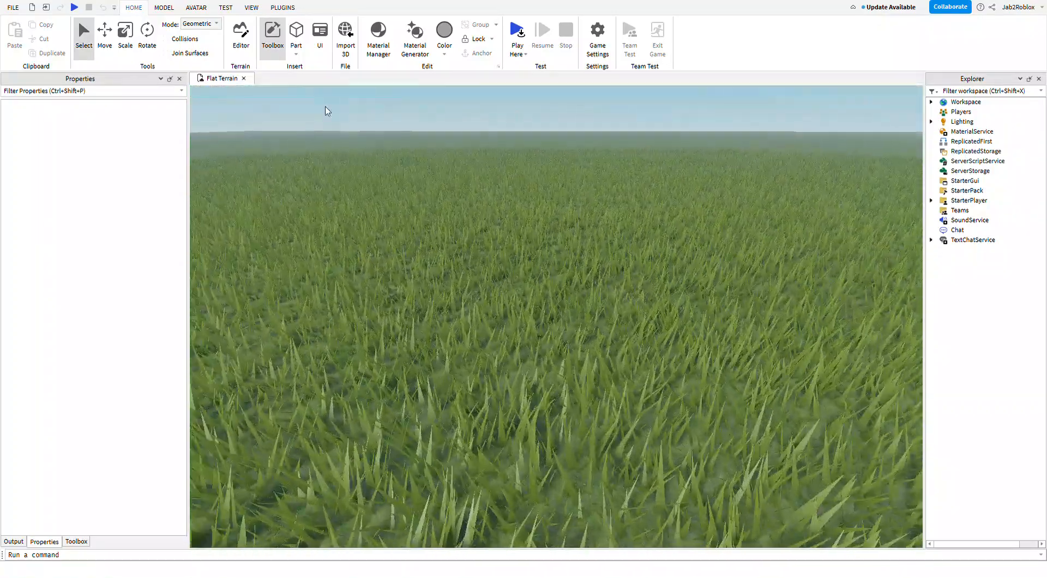
pyautogui.click(163, 7)
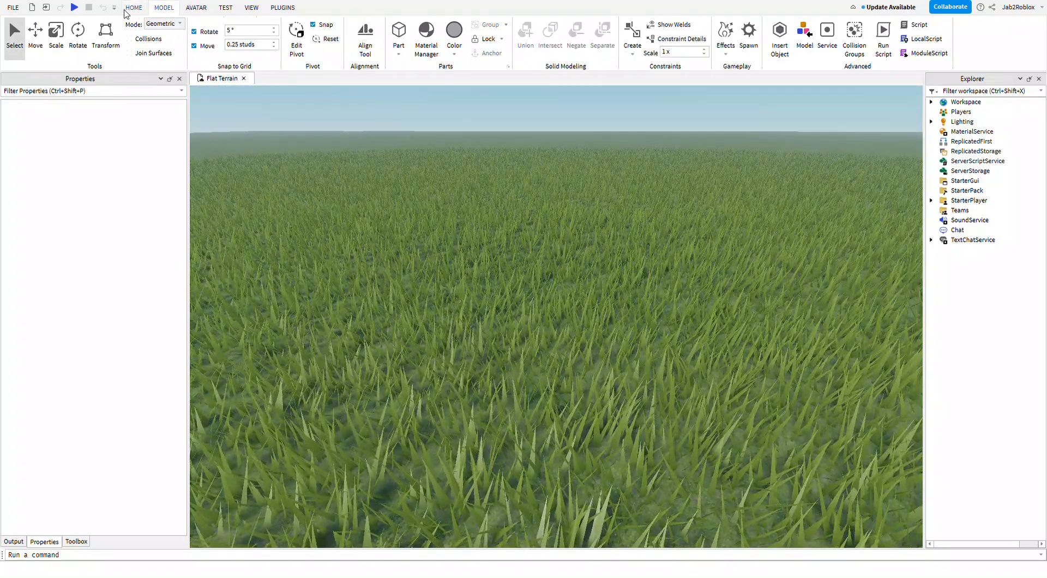
pyautogui.click(197, 10)
pyautogui.click(226, 10)
pyautogui.click(135, 10)
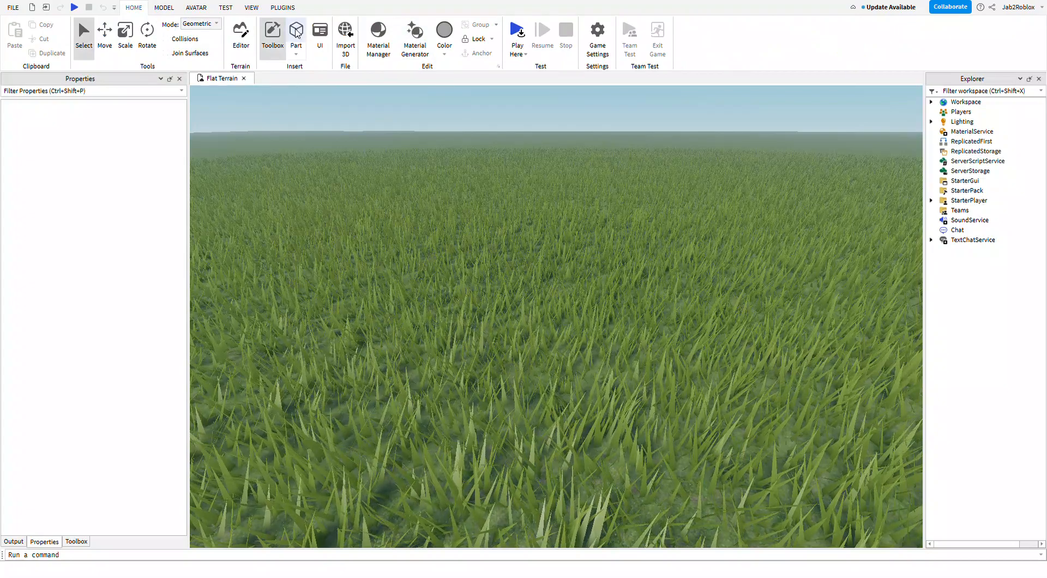
pyautogui.click(284, 8)
# - Turn on the Wind Direction widget and raise the global wind speed to 1000 sps
pyautogui.click(250, 8)
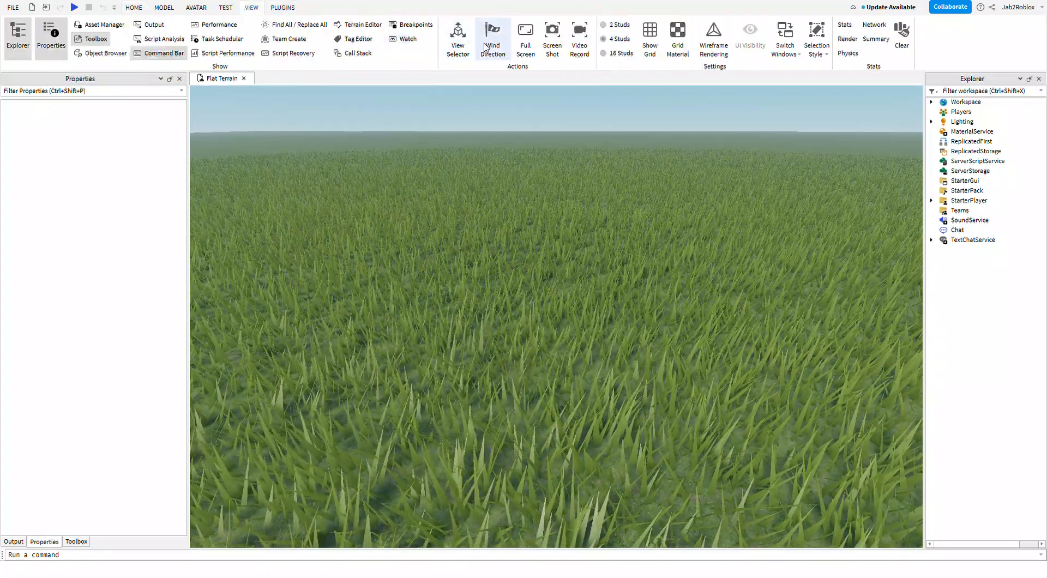
pyautogui.moveTo(538, 251); pyautogui.dragTo(537, 249, button='right')
pyautogui.moveTo(817, 231); pyautogui.dragTo(819, 243, button='right')
pyautogui.moveTo(693, 271); pyautogui.dragTo(800, 301)
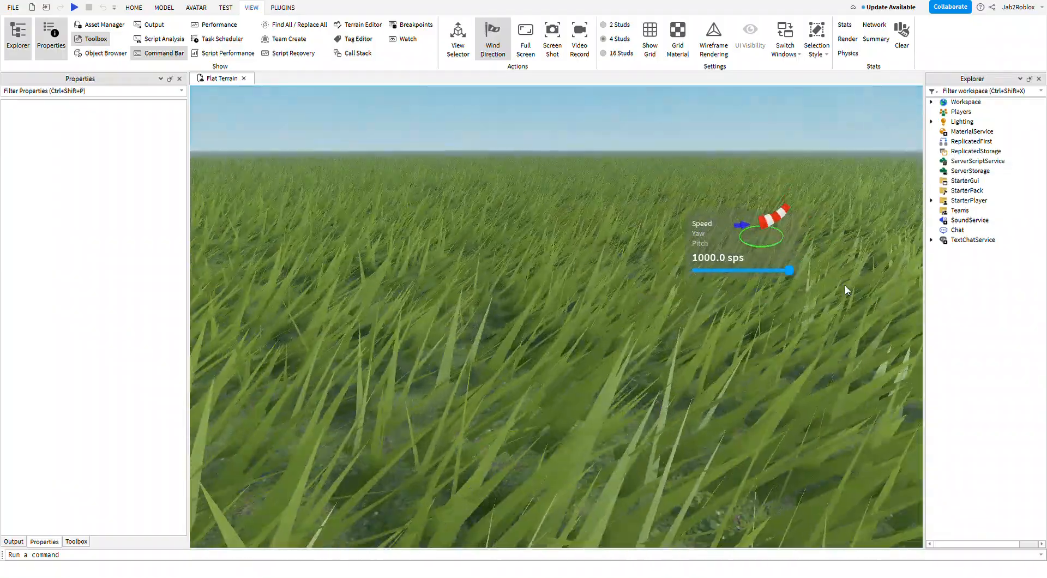
# - Lower the wind speed to 0 sps and park the wind widget in a corner of the viewport
pyautogui.moveTo(845, 284); pyautogui.dragTo(808, 296, button='right')
pyautogui.moveTo(808, 297); pyautogui.dragTo(671, 283)
pyautogui.moveTo(525, 262)
pyautogui.mouseDown(button='right')
pyautogui.moveTo(524, 311)
pyautogui.moveTo(525, 273)
pyautogui.mouseUp(button='right')
pyautogui.moveTo(729, 252); pyautogui.dragTo(840, 146)
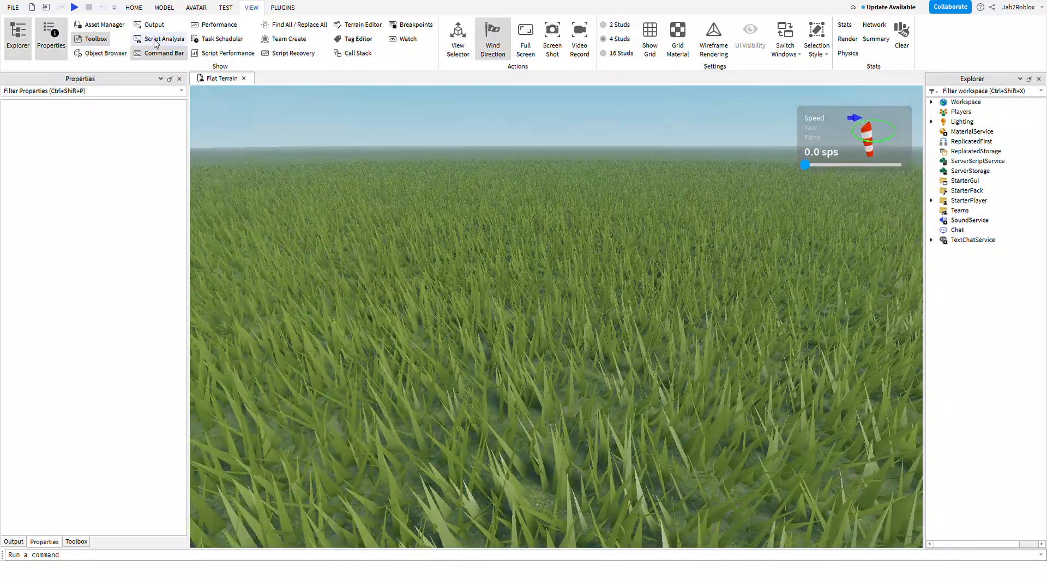
# - Insert a block part on the grass, scale it to 4, 1, 4.25 and anchor it
pyautogui.click(134, 7)
pyautogui.click(296, 32)
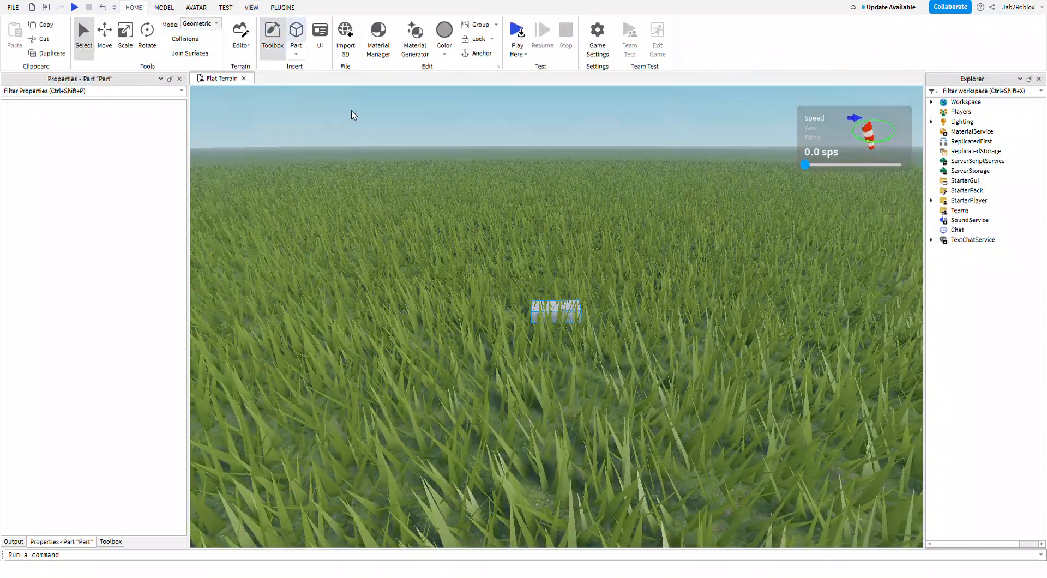
pyautogui.moveTo(554, 286); pyautogui.dragTo(555, 310, button='right')
pyautogui.click(143, 43)
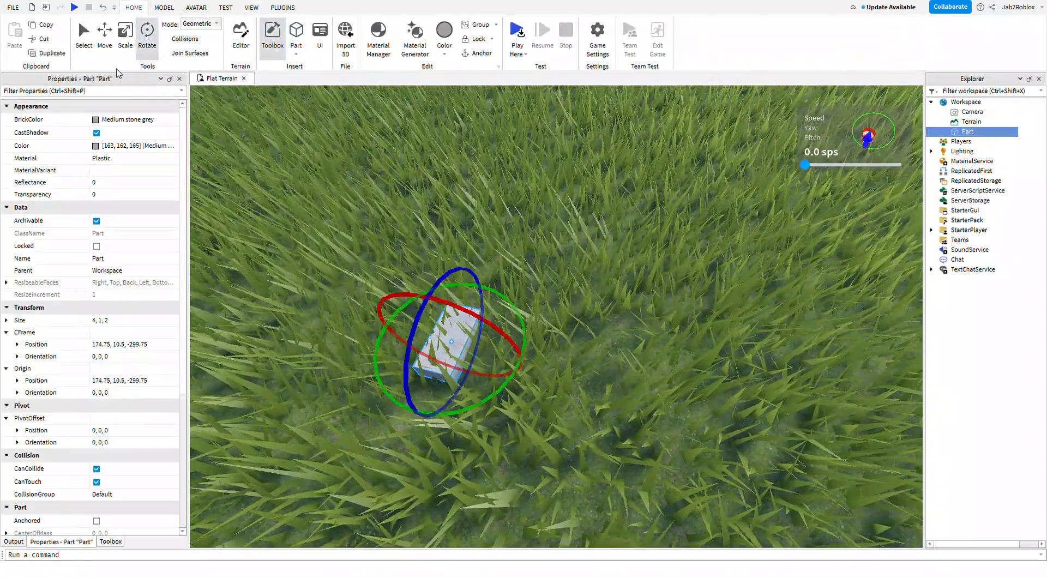
pyautogui.click(125, 34)
pyautogui.moveTo(491, 358); pyautogui.dragTo(535, 363)
pyautogui.click(478, 53)
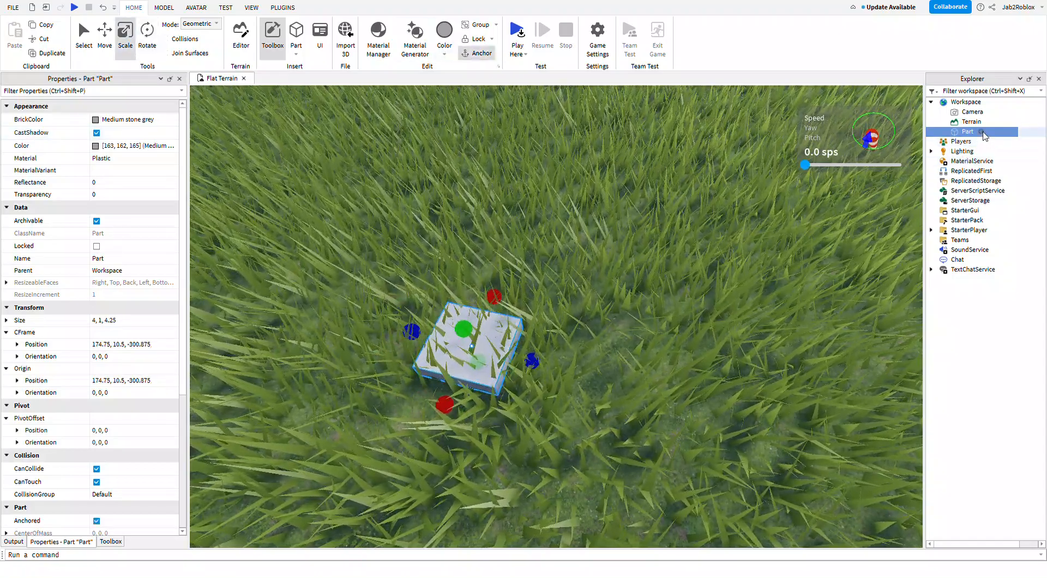
# - Add a ParticleEmitter to the new part
pyautogui.click(983, 132)
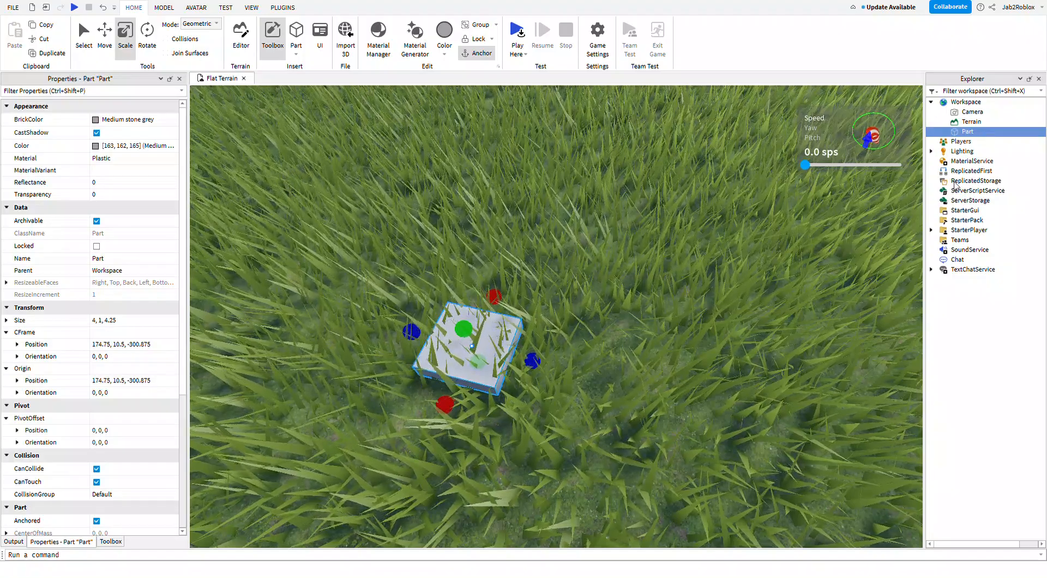
pyautogui.click(961, 183)
pyautogui.moveTo(701, 278); pyautogui.dragTo(706, 281, button='right')
pyautogui.press('s')
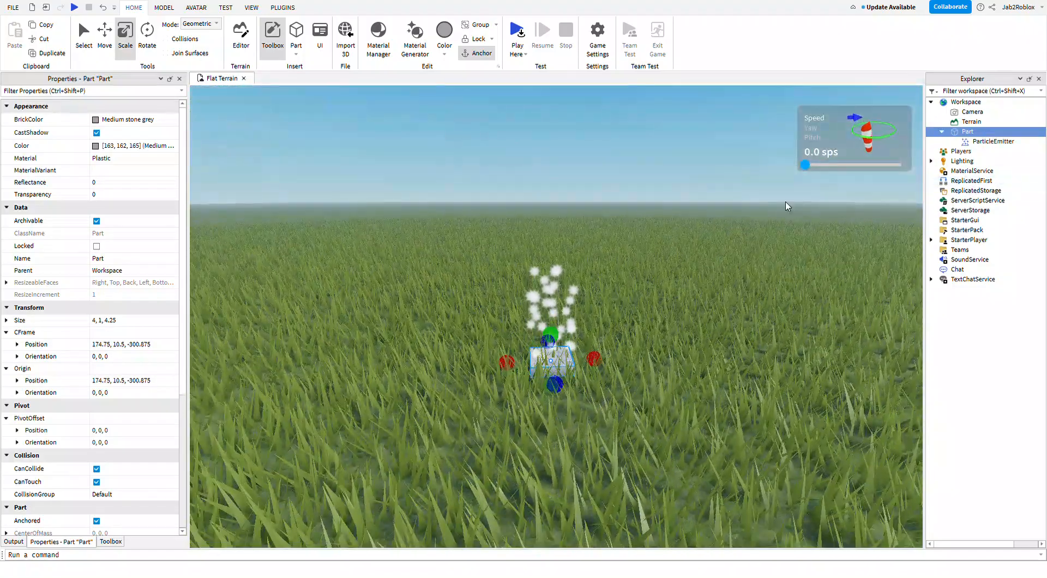
# - Raise the wind speed to 1000 sps to test its effect on the particles
pyautogui.moveTo(843, 185); pyautogui.dragTo(980, 185)
pyautogui.scroll(3, 642, 273)
pyautogui.scroll(-3, 643, 273)
pyautogui.moveTo(642, 272); pyautogui.dragTo(645, 273, button='right')
# - Enable WindAffectsDrag on the part's ParticleEmitter
pyautogui.click(992, 141)
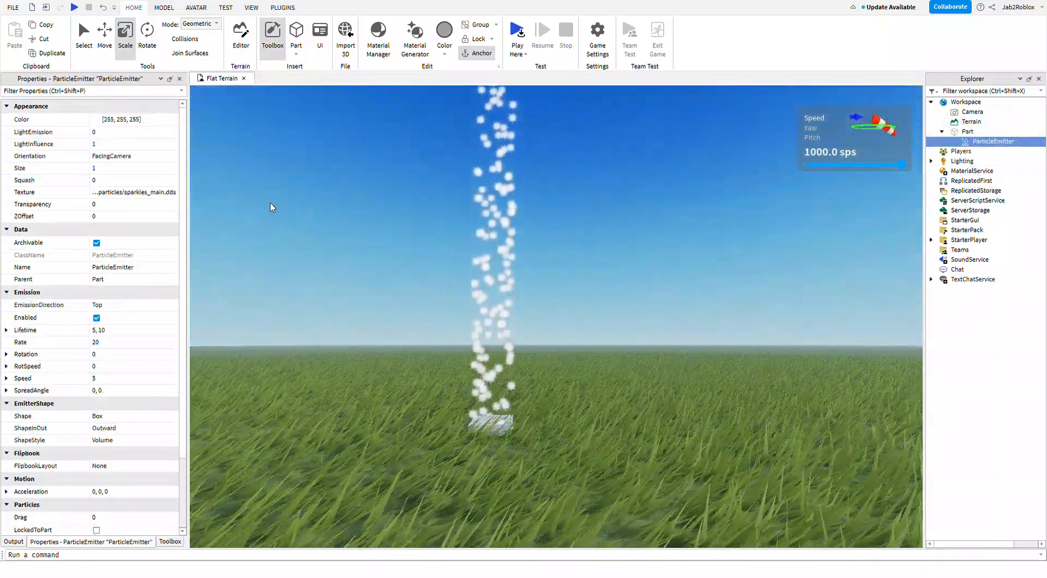
pyautogui.scroll(-3, 118, 220)
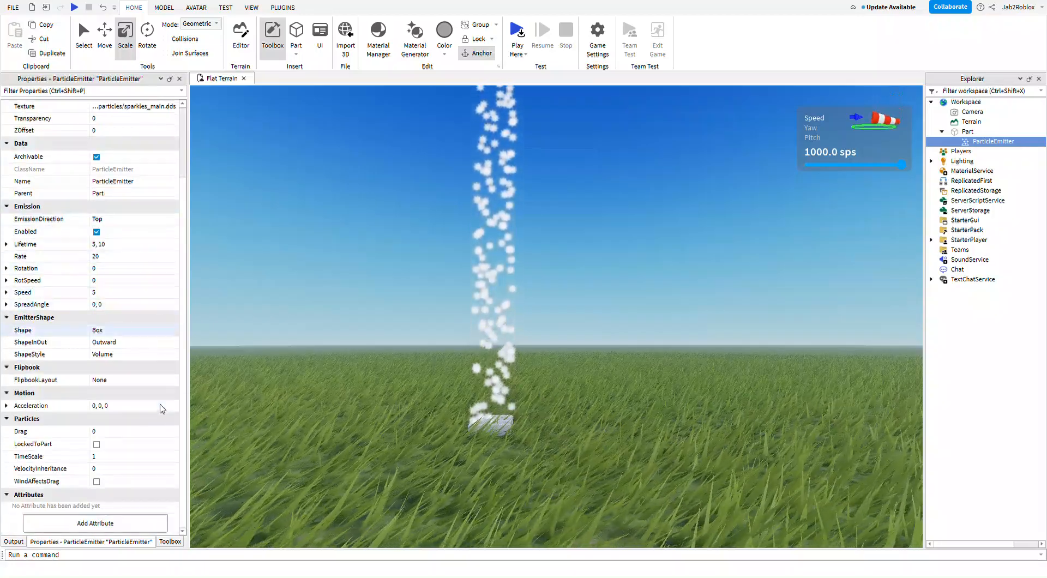
pyautogui.click(97, 481)
pyautogui.press('a')
pyautogui.scroll(-2, 652, 278)
pyautogui.scroll(4, 647, 274)
pyautogui.press('a')
pyautogui.scroll(-3, 648, 273)
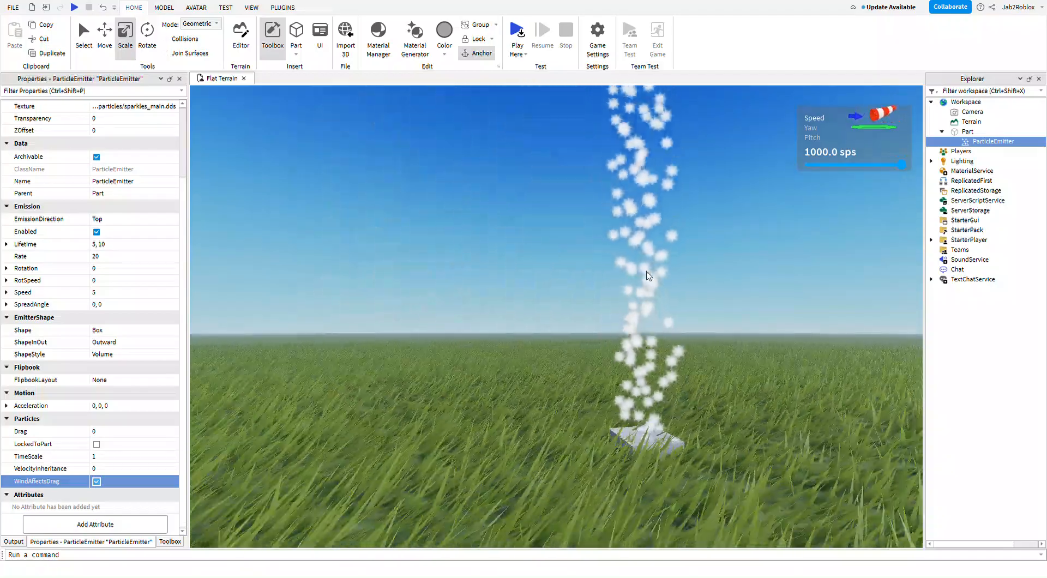
# - Drop the wind speed to 1.8 sps and raise it to 342 sps to compare the particles' response
pyautogui.moveTo(648, 273); pyautogui.dragTo(444, 308, button='right')
pyautogui.click(444, 308)
pyautogui.press('a')
pyautogui.press('s')
pyautogui.press('w')
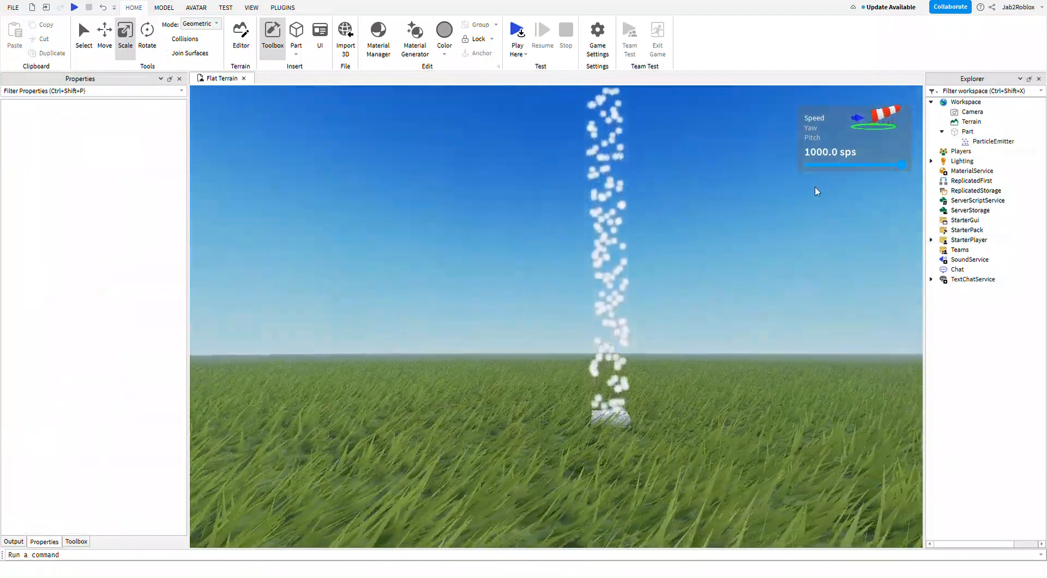
pyautogui.moveTo(902, 165); pyautogui.dragTo(716, 166)
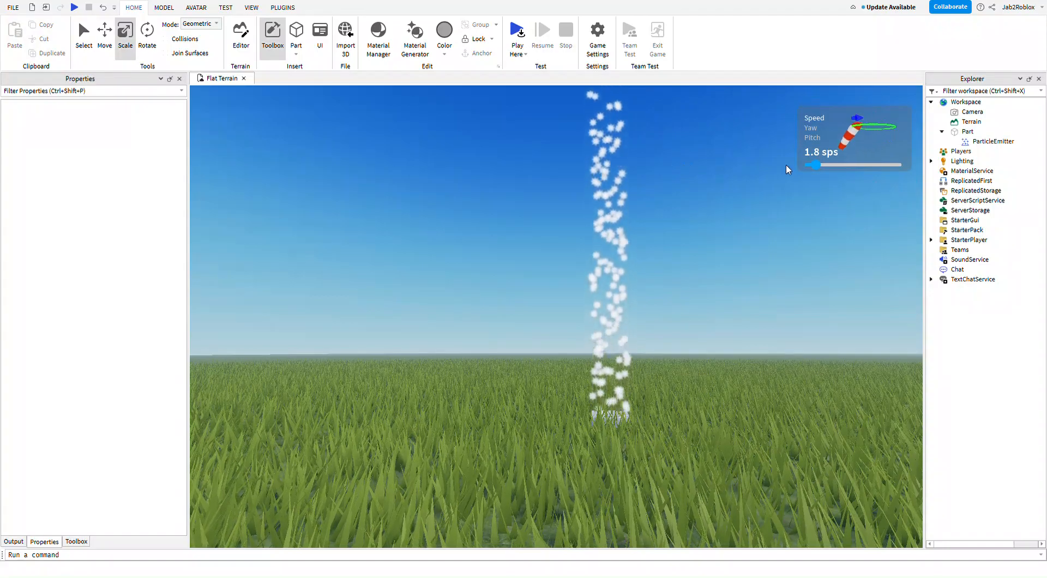
pyautogui.moveTo(812, 165); pyautogui.dragTo(888, 165)
# - Set the ParticleEmitter's VelocityInheritance to 1 and check how the particles move
pyautogui.click(993, 141)
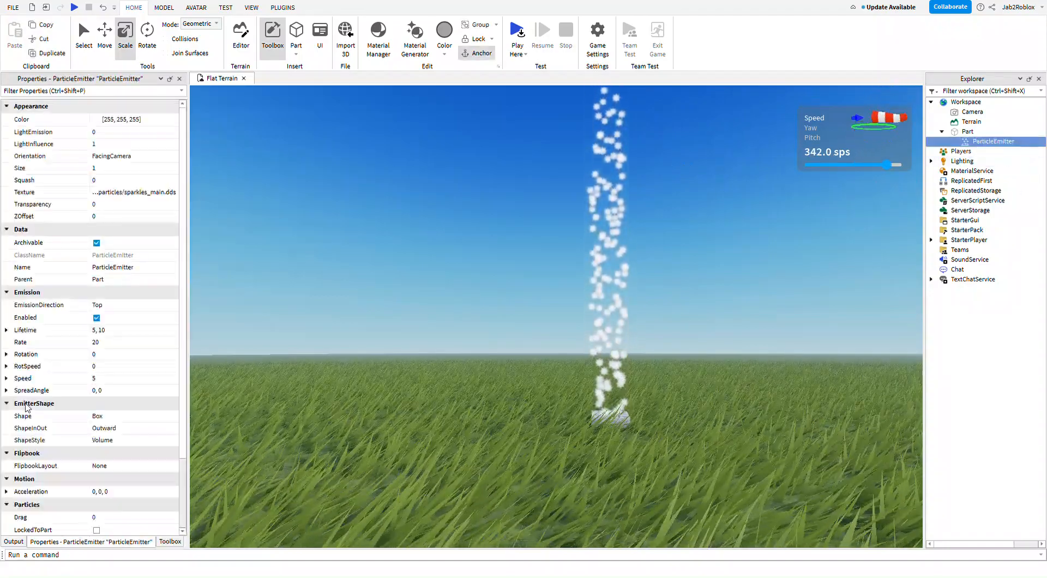
pyautogui.scroll(-3, 109, 436)
pyautogui.click(106, 469)
pyautogui.moveTo(129, 468); pyautogui.dragTo(240, 469)
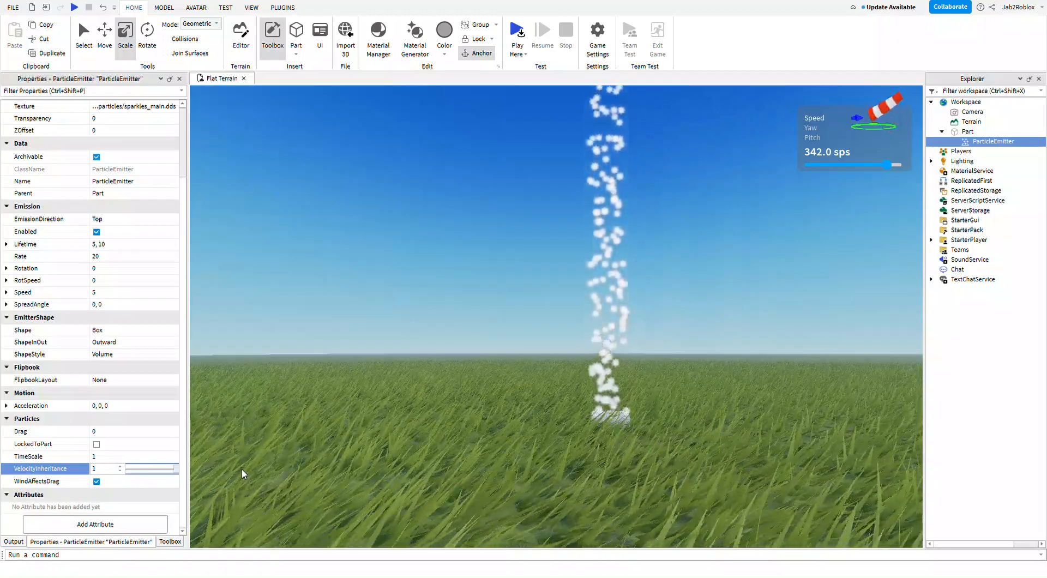
pyautogui.scroll(3, 382, 381)
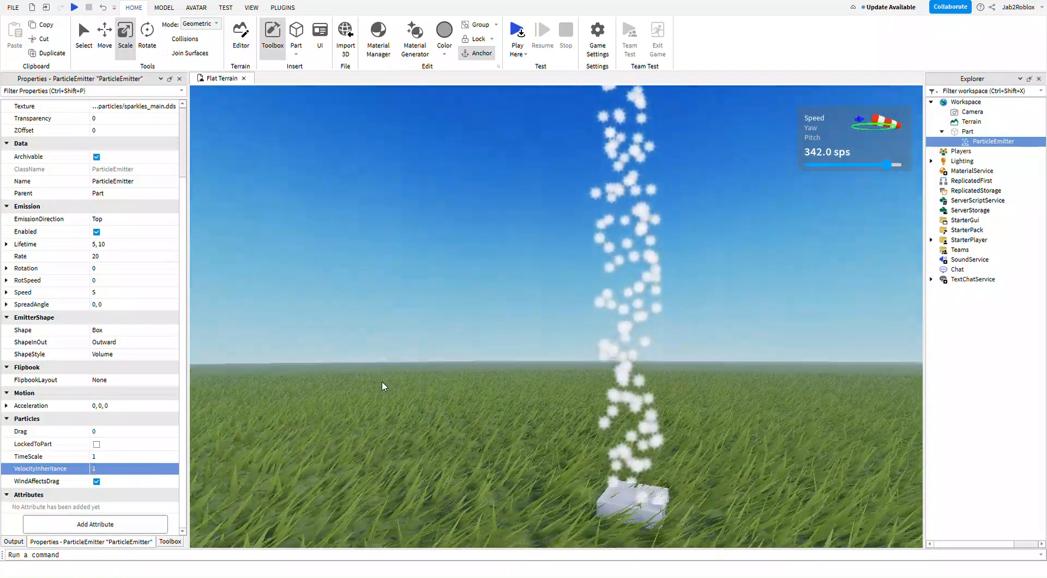
pyautogui.scroll(-3, 381, 386)
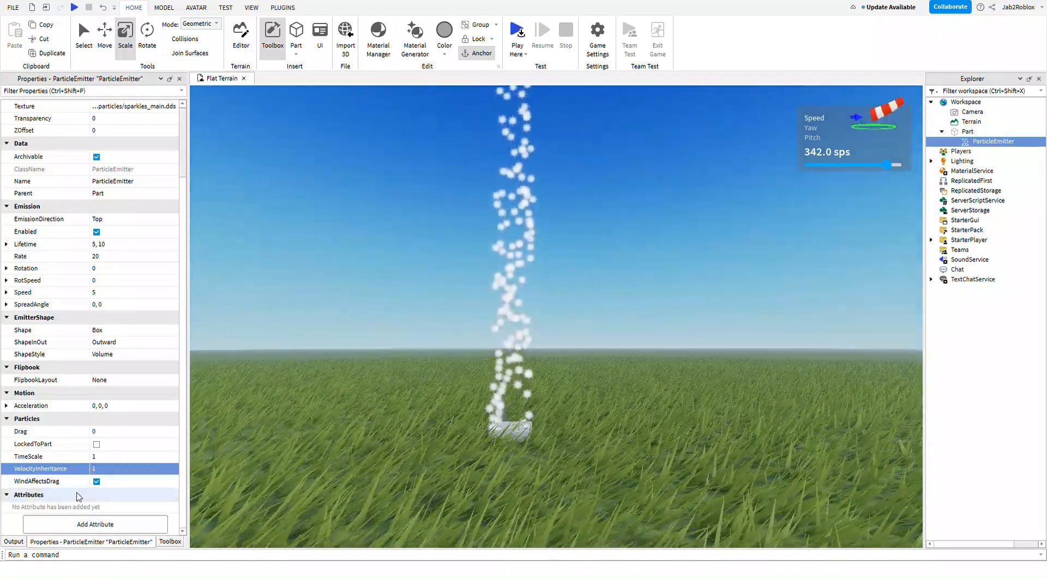
# - Reset the ParticleEmitter's VelocityInheritance to 0
pyautogui.click(159, 470)
pyautogui.write('0')
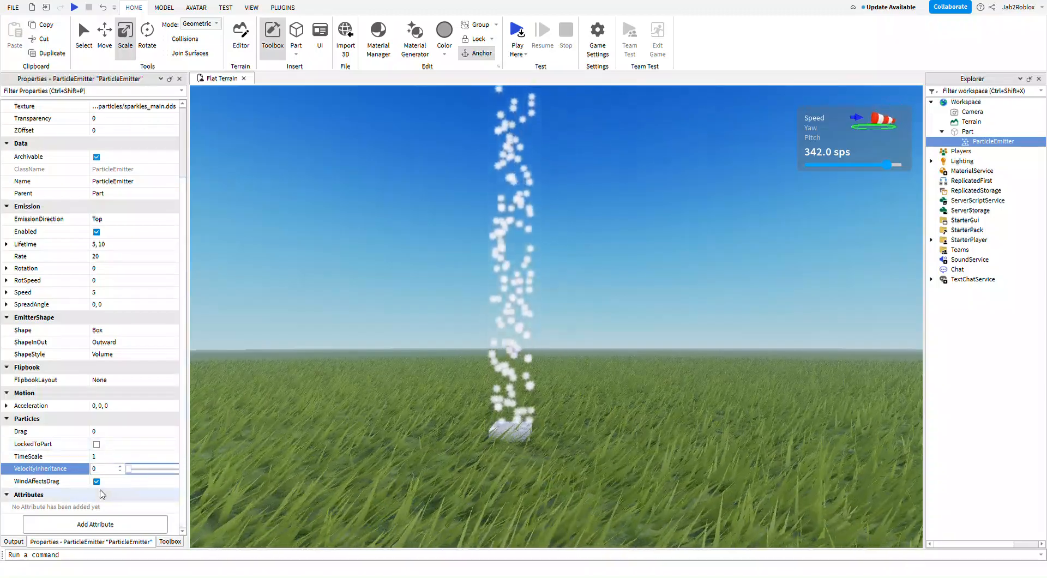
pyautogui.press('Tab')
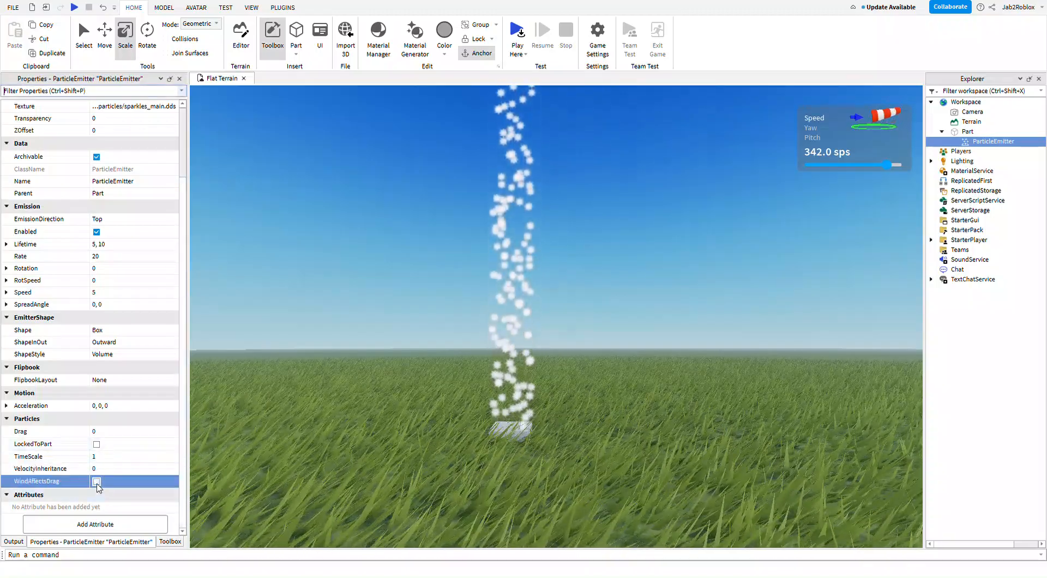
# - Set the ParticleEmitter's Drag to 0.5, trying a Drag of 1 first
pyautogui.click(113, 431)
pyautogui.write('100')
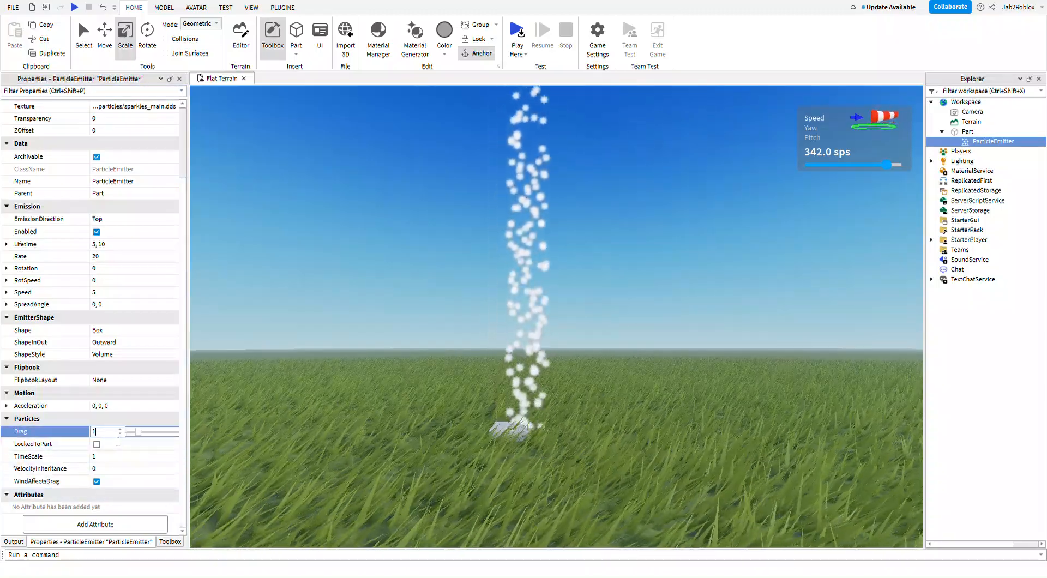
pyautogui.press('BackSpace')
pyautogui.press('BackSpace')
pyautogui.press('BackSpace')
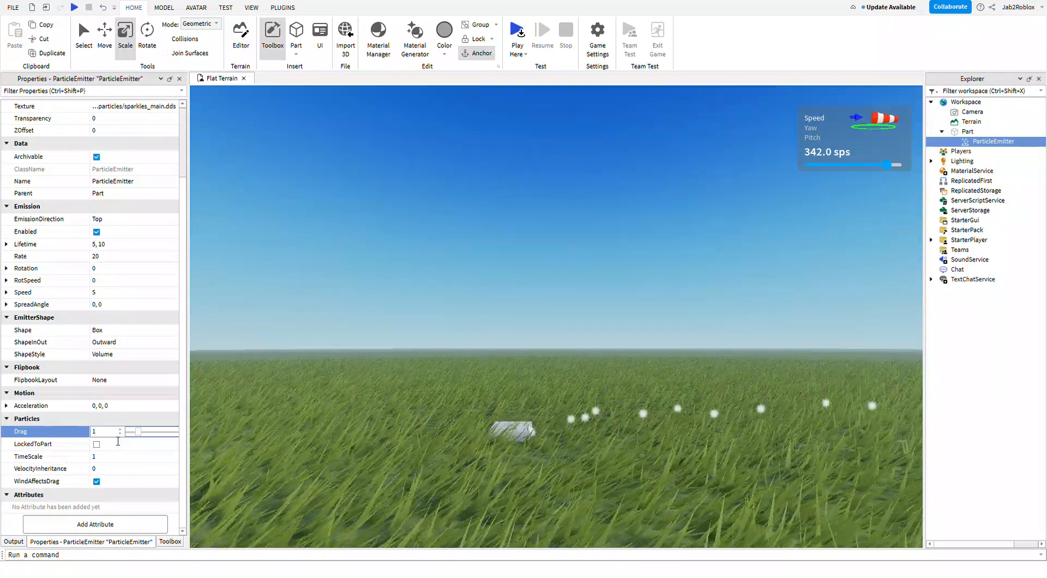
pyautogui.write('0.5')
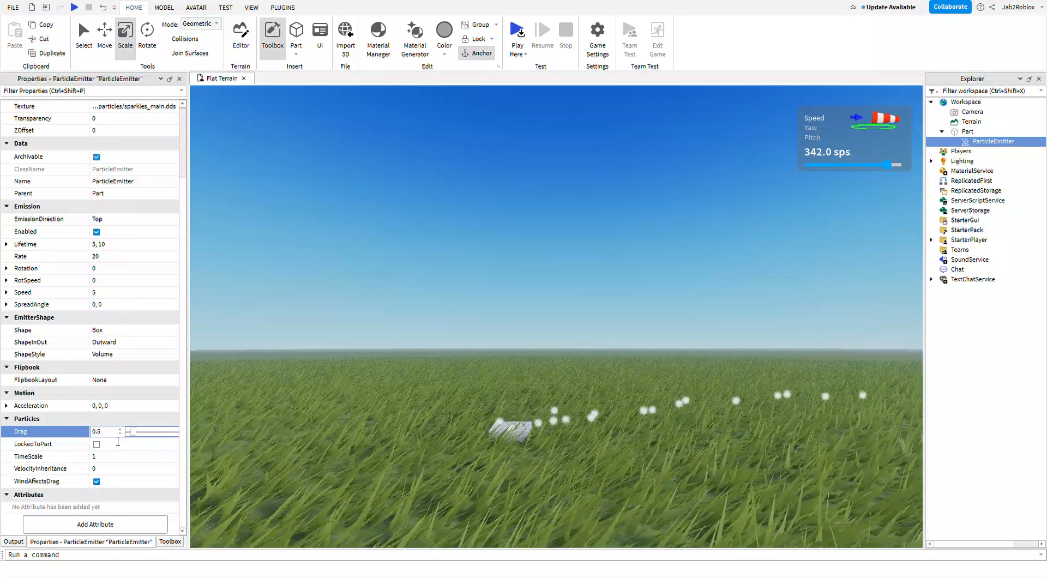
# - Lower the wind speed to 0 sps and set it to 20.3 sps, checking how the particle stream bends
pyautogui.click(375, 306)
pyautogui.moveTo(613, 179); pyautogui.dragTo(613, 179, button='right')
pyautogui.press('w')
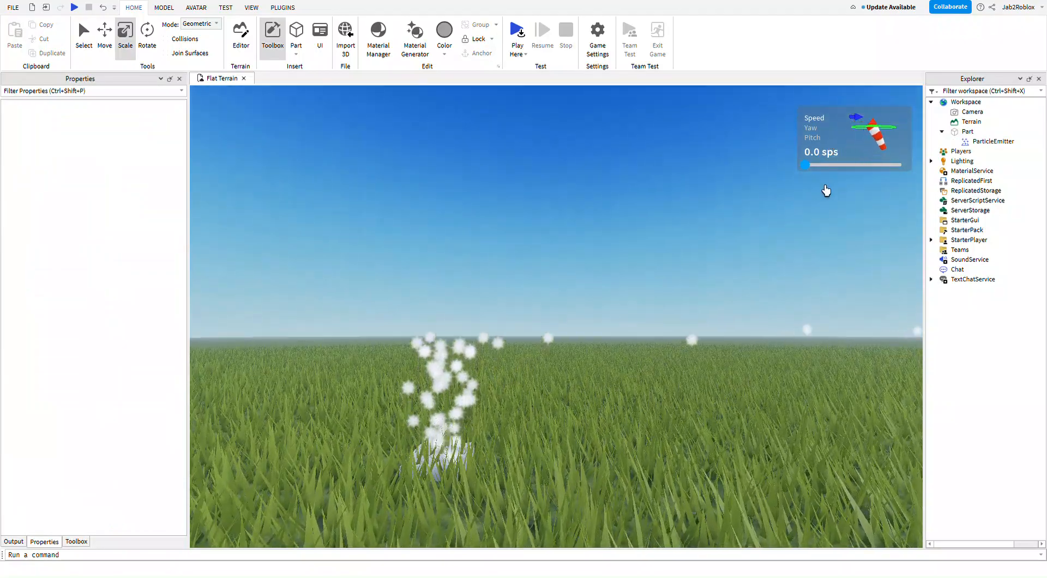
pyautogui.press('s')
pyautogui.moveTo(484, 196); pyautogui.dragTo(483, 201, button='right')
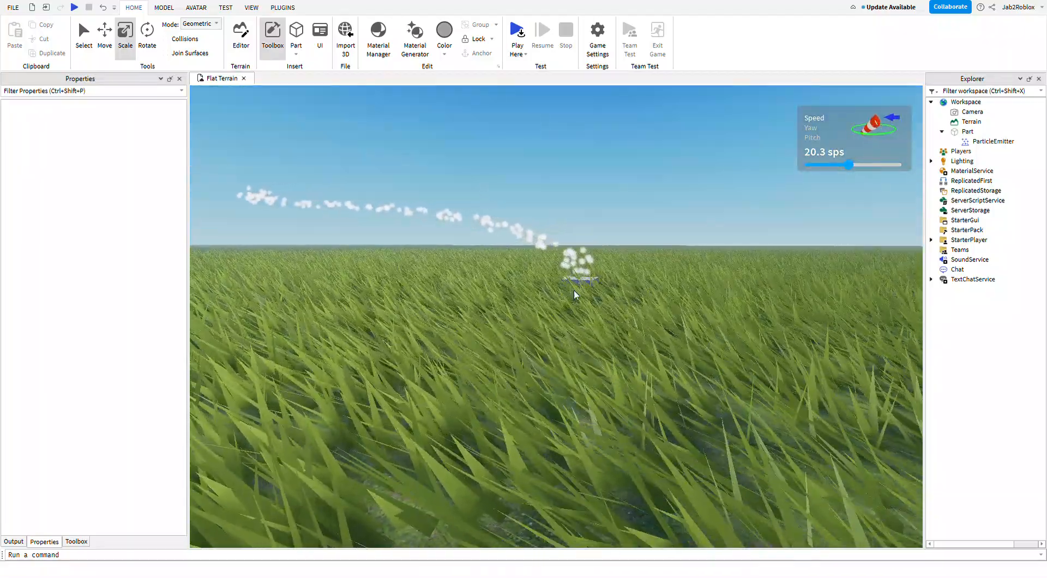
# - Raise the part above the grass to a height of 53 and flip it 180 degrees about Z
pyautogui.click(574, 289)
pyautogui.click(105, 38)
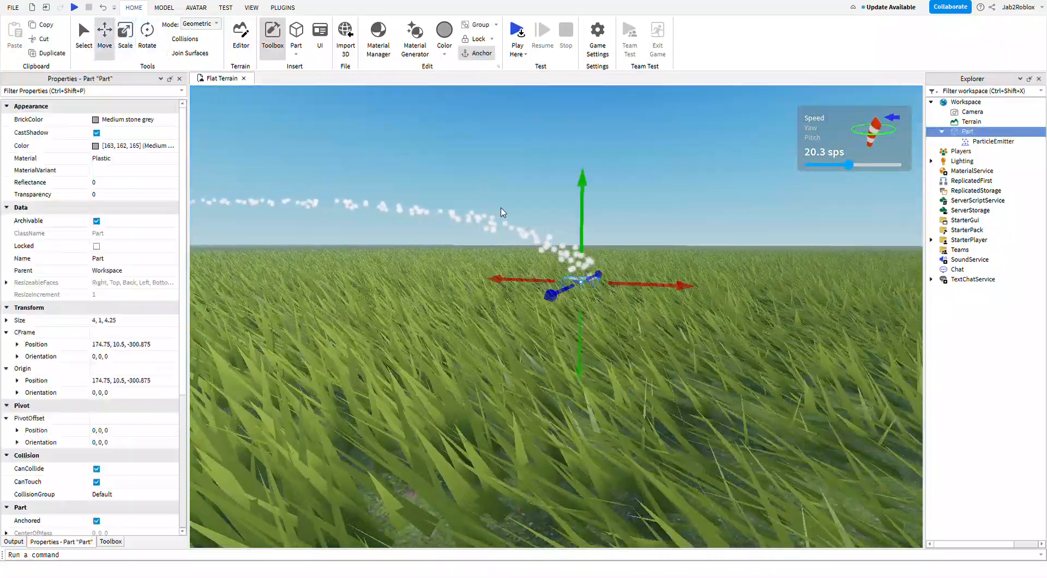
pyautogui.moveTo(582, 226); pyautogui.dragTo(598, 152)
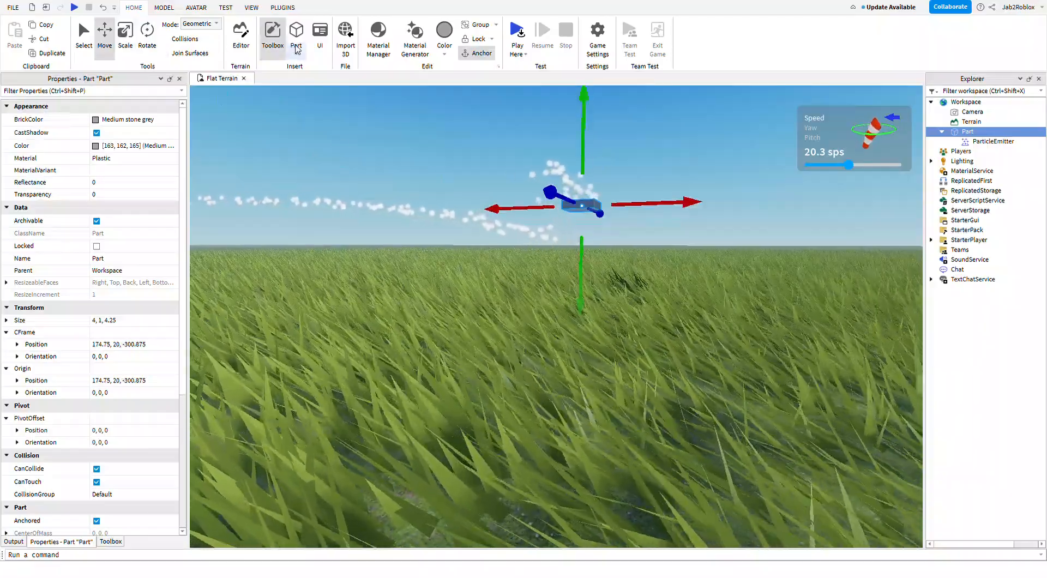
pyautogui.hotkey('ctrl', '4')
pyautogui.moveTo(651, 161)
pyautogui.mouseDown()
pyautogui.moveTo(493, 240)
pyautogui.moveTo(511, 284)
pyautogui.moveTo(507, 188)
pyautogui.moveTo(660, 154)
pyautogui.mouseUp()
pyautogui.hotkey('ctrl', '2')
# - Scale the floating part up to a large slab of about 59.75, 7, 20.5
pyautogui.click(125, 46)
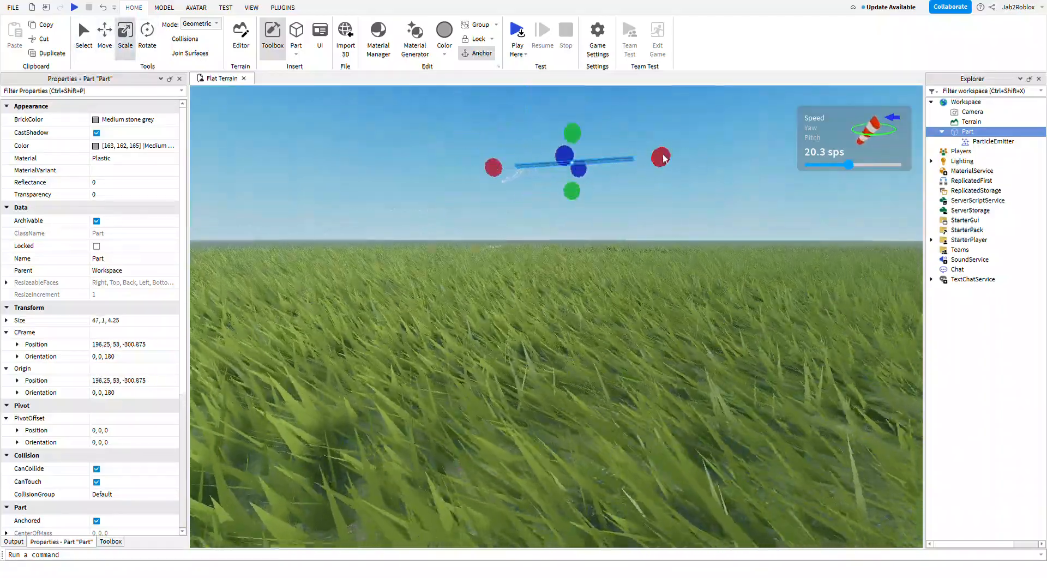
pyautogui.moveTo(565, 158); pyautogui.dragTo(558, 141)
pyautogui.moveTo(557, 141); pyautogui.dragTo(554, 137, button='right')
pyautogui.moveTo(500, 185); pyautogui.dragTo(501, 188)
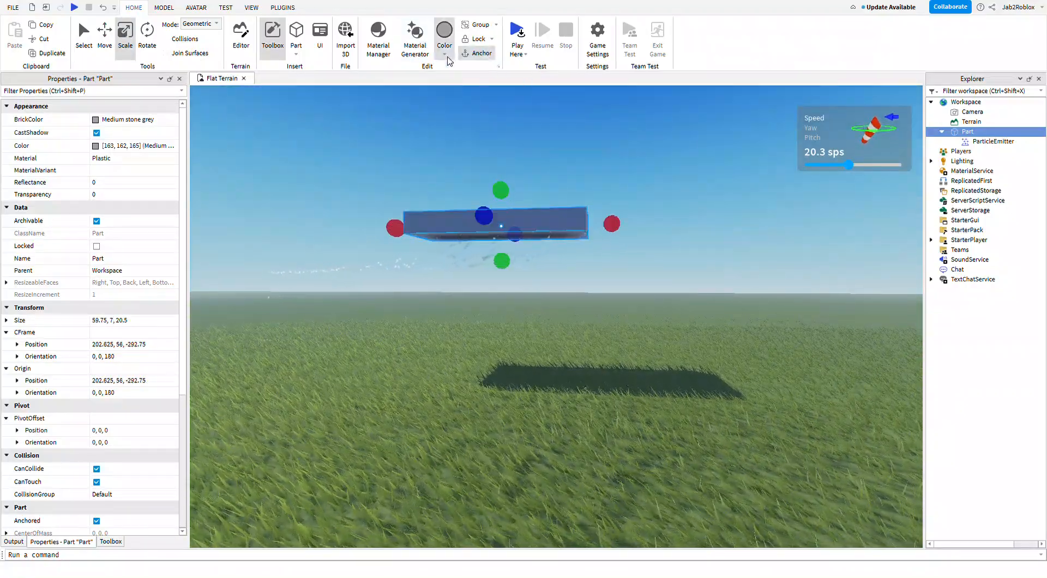
pyautogui.press('w')
pyautogui.moveTo(615, 253); pyautogui.dragTo(611, 255, button='right')
# - Set the ParticleEmitter's Color to cyan, 0, 255, 255, and check the particles under the slab
pyautogui.click(993, 141)
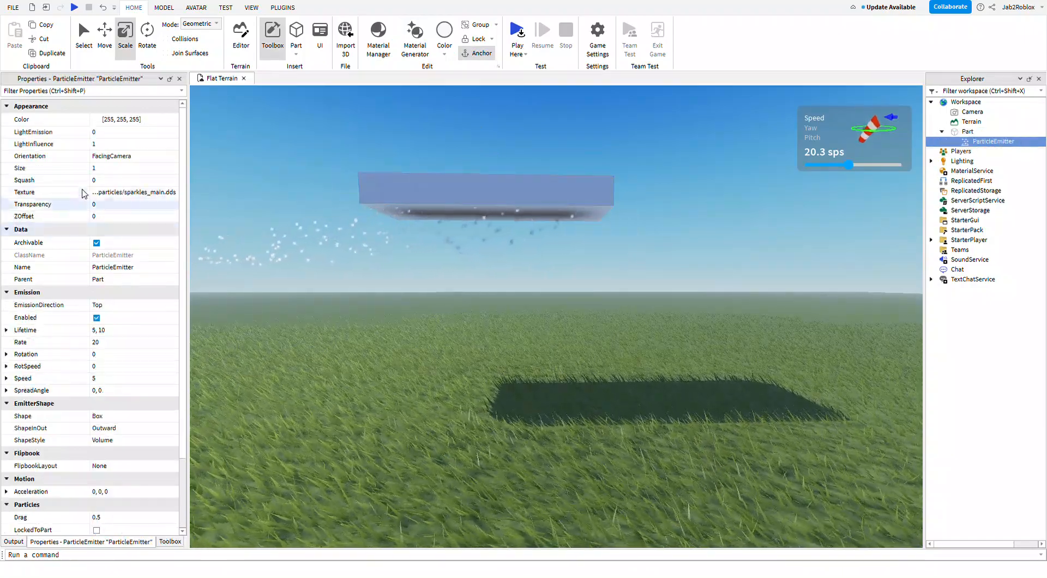
pyautogui.click(97, 124)
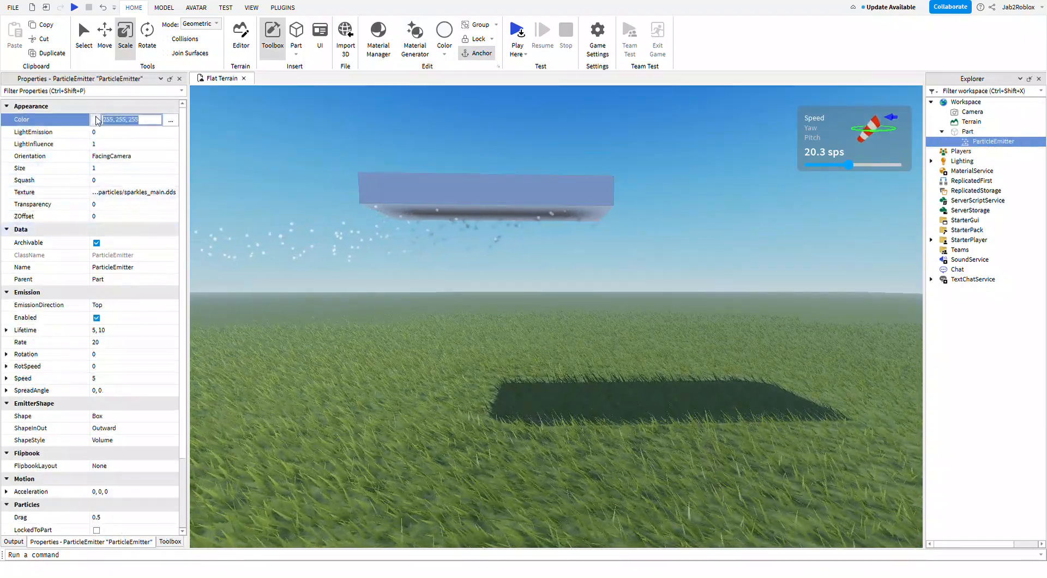
pyautogui.moveTo(668, 229); pyautogui.dragTo(651, 230, button='right')
pyautogui.press('w')
pyautogui.press('s')
pyautogui.press('w')
pyautogui.press('a')
pyautogui.moveTo(456, 239); pyautogui.dragTo(458, 234, button='right')
pyautogui.press('s')
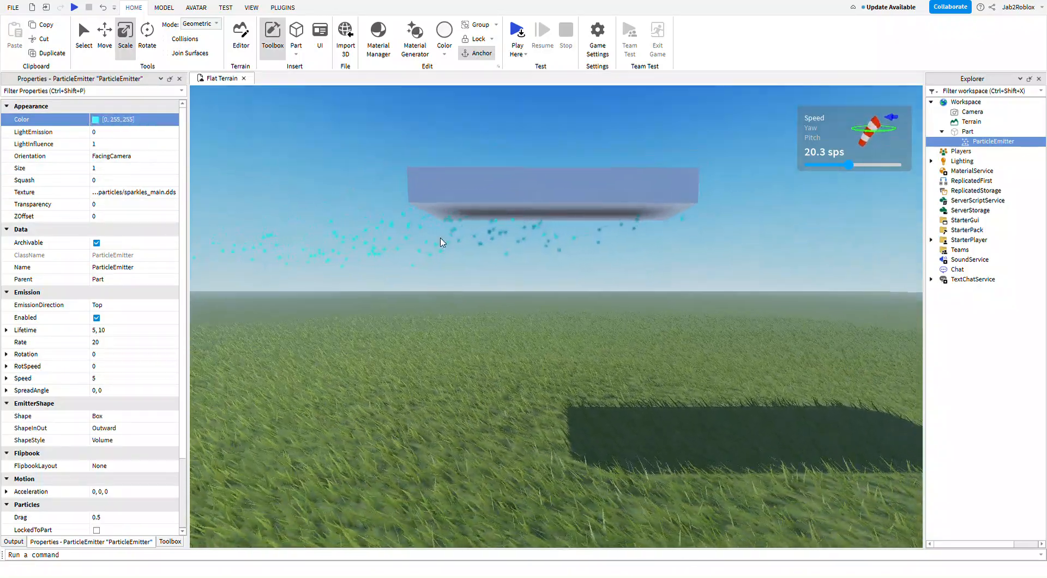
# - Reduce the wind speed to 1.2 sps and check how the cyan particles fall
pyautogui.moveTo(852, 183); pyautogui.dragTo(502, 167)
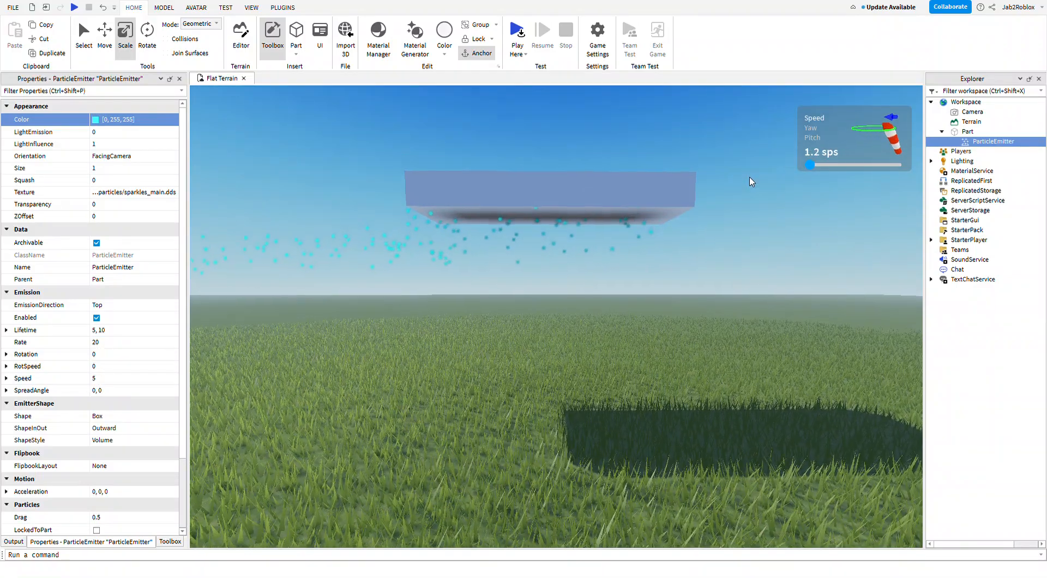
pyautogui.moveTo(831, 184); pyautogui.dragTo(830, 180, button='right')
pyautogui.press('w')
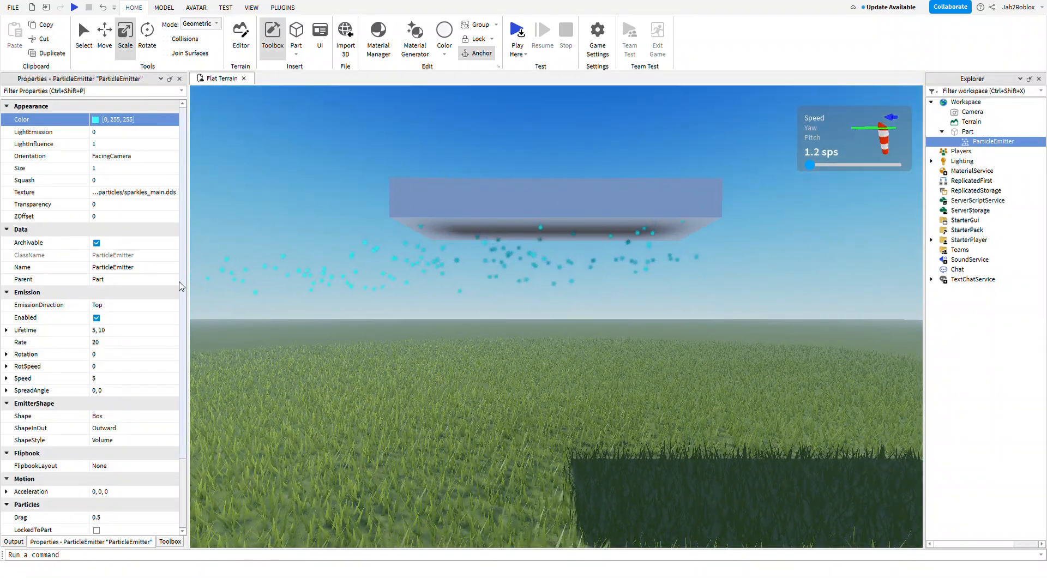
# - Set the ParticleEmitter's Rate to 100 and Speed to 20, and check the falling particles up close
pyautogui.scroll(-2, 116, 309)
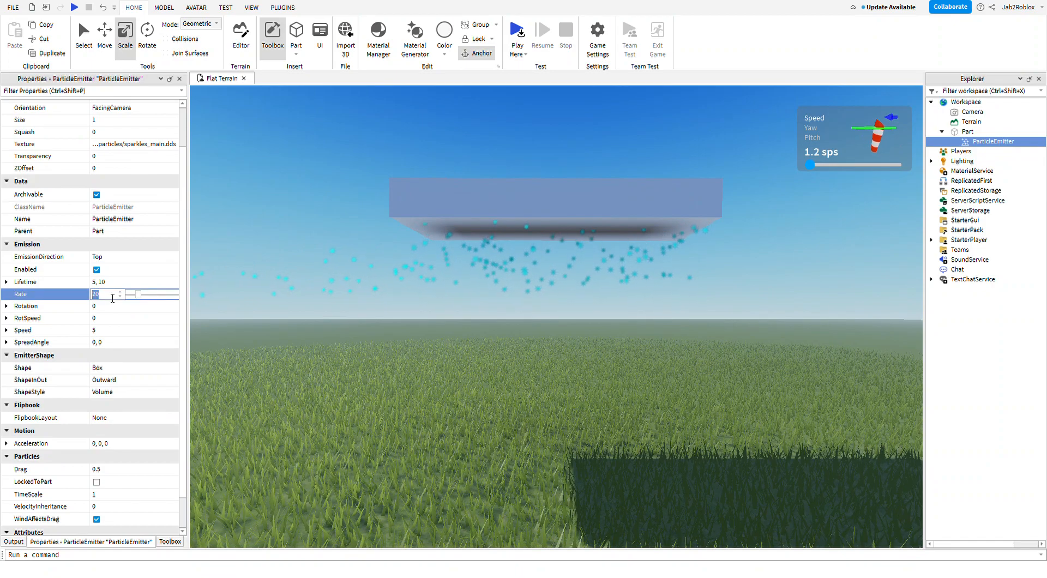
pyautogui.click(135, 283)
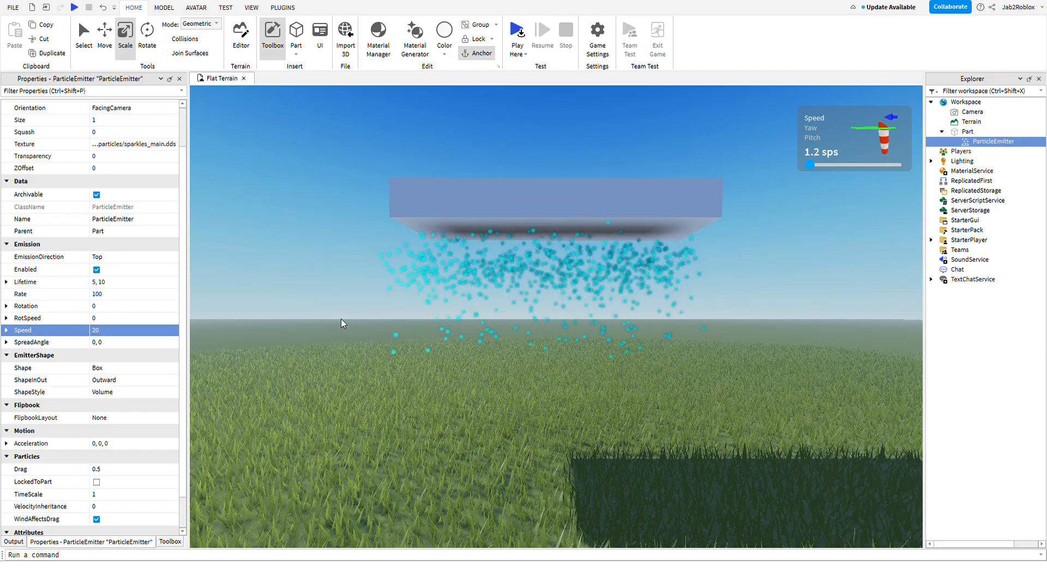
pyautogui.moveTo(342, 303); pyautogui.dragTo(339, 312, button='right')
pyautogui.press('w')
pyautogui.press('s')
pyautogui.press('w')
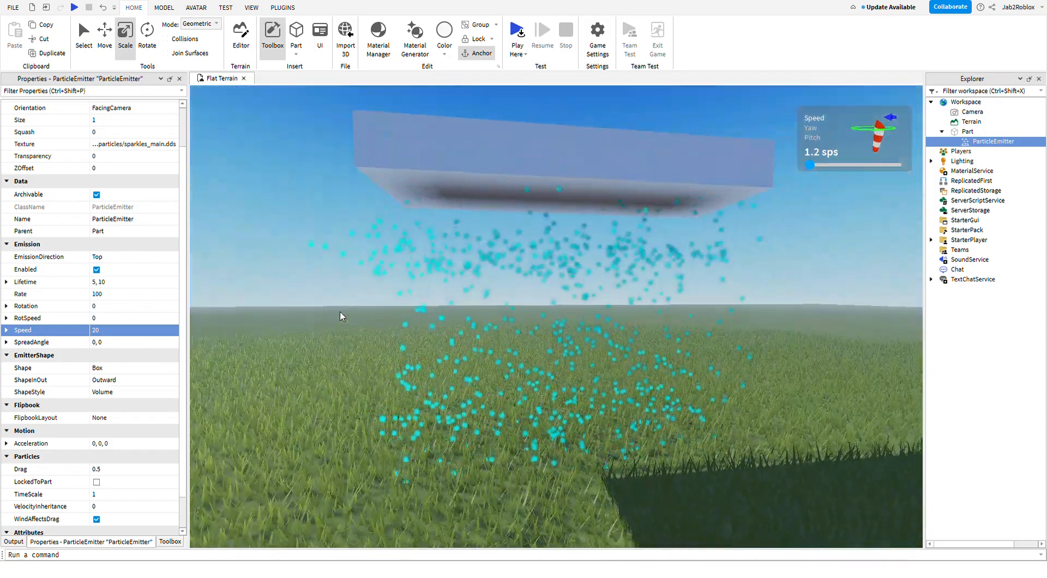
pyautogui.press('s')
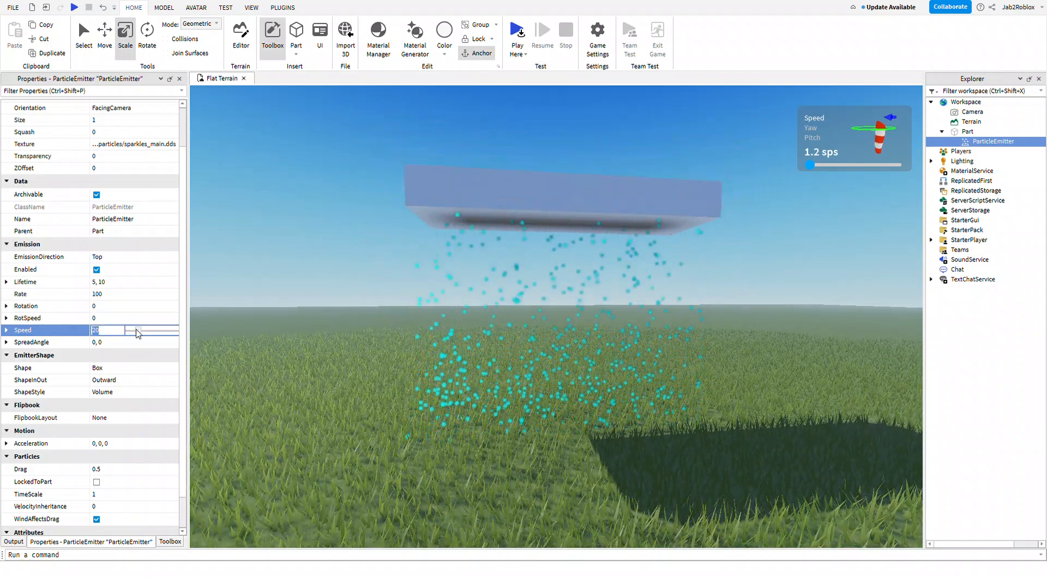
# - Raise the ParticleEmitter's Speed to 30 and reduce the wind speed to 0.0 sps
pyautogui.scroll(-1, 164, 358)
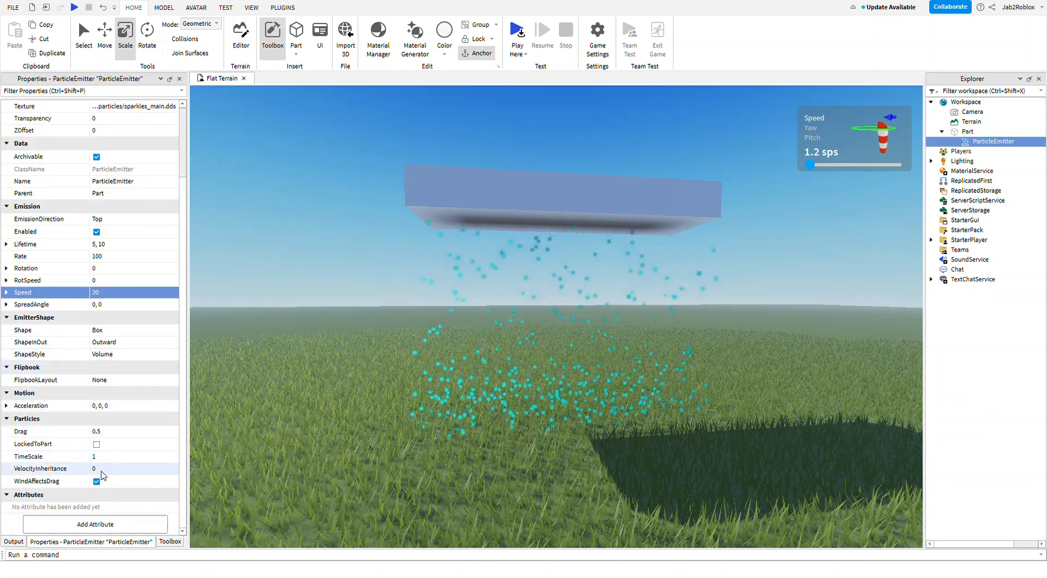
pyautogui.press('d')
pyautogui.moveTo(557, 361); pyautogui.dragTo(557, 361, button='right')
pyautogui.scroll(2, 557, 361)
pyautogui.scroll(-2, 557, 362)
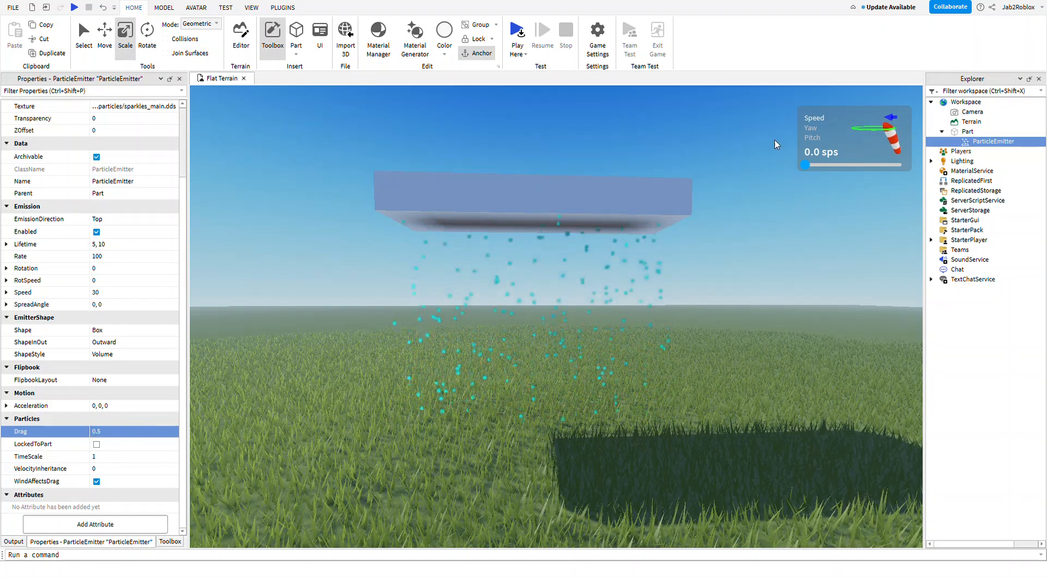
# - Set the wind speed to 14.7 sps and the wind yaw to 83°, watching the particles under the slab
pyautogui.moveTo(731, 252); pyautogui.dragTo(718, 243, button='right')
pyautogui.scroll(-3, 718, 246)
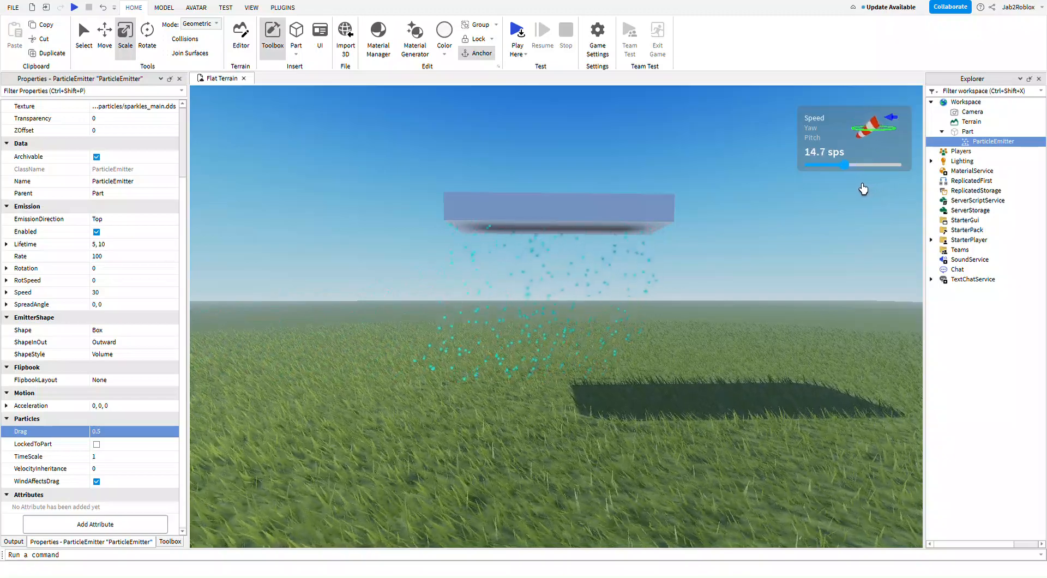
pyautogui.moveTo(687, 238); pyautogui.dragTo(688, 238, button='right')
pyautogui.scroll(2, 688, 238)
pyautogui.press('d')
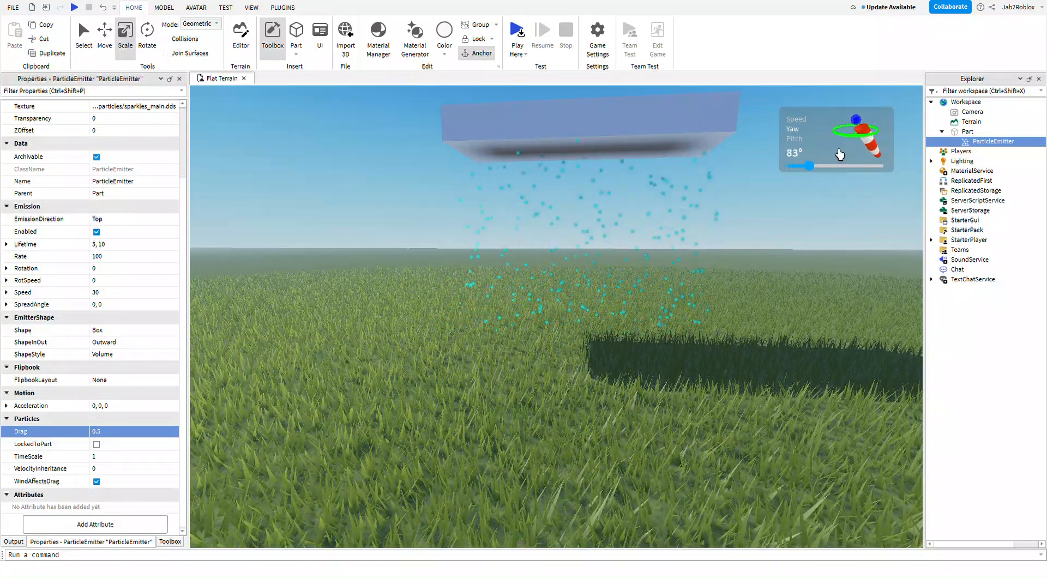
# - Compare the particles from the slab's end at wind speeds of 1.0 sps and 1000 sps
pyautogui.press('d')
pyautogui.moveTo(635, 197); pyautogui.dragTo(636, 197, button='right')
pyautogui.press('d')
pyautogui.press('s')
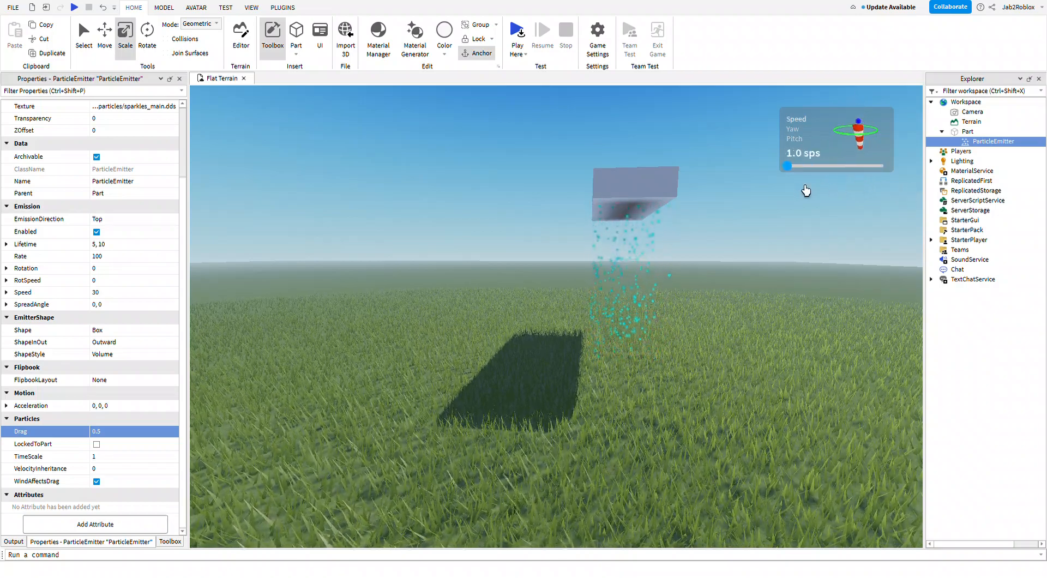
pyautogui.moveTo(787, 166); pyautogui.dragTo(925, 168)
pyautogui.moveTo(743, 195); pyautogui.dragTo(737, 195, button='right')
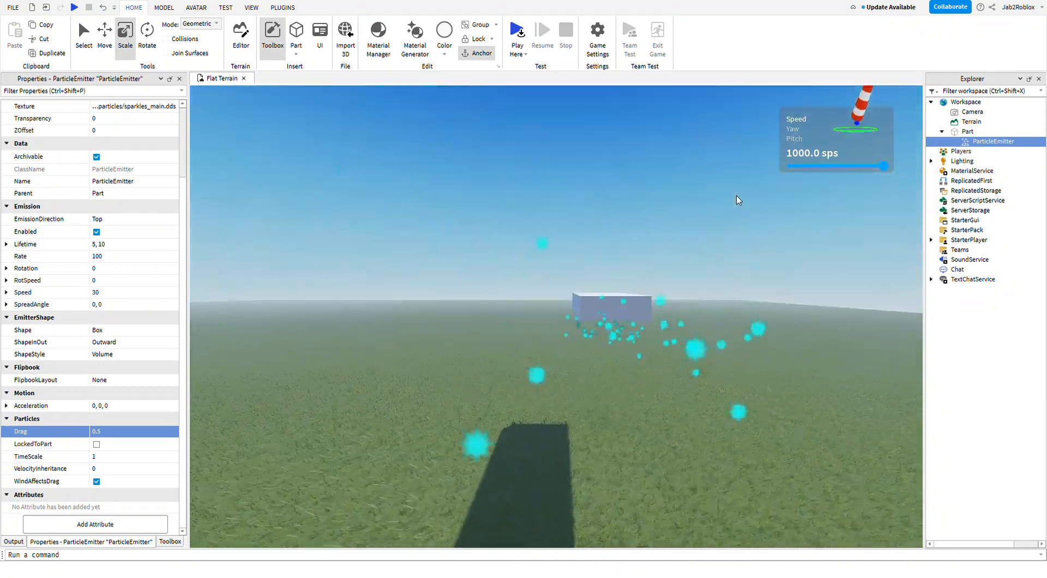
# - Duplicate the slab with its emitter twice, spread the copies out and raise the last one to a height of 106.75
pyautogui.moveTo(630, 222); pyautogui.dragTo(619, 222, button='right')
pyautogui.click(611, 265)
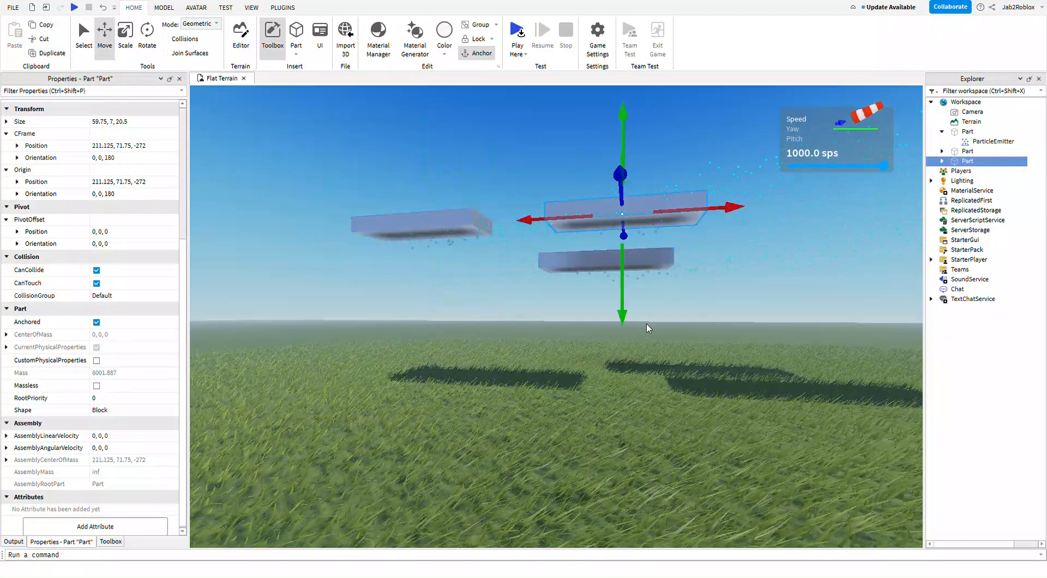
pyautogui.moveTo(639, 342); pyautogui.dragTo(686, 246)
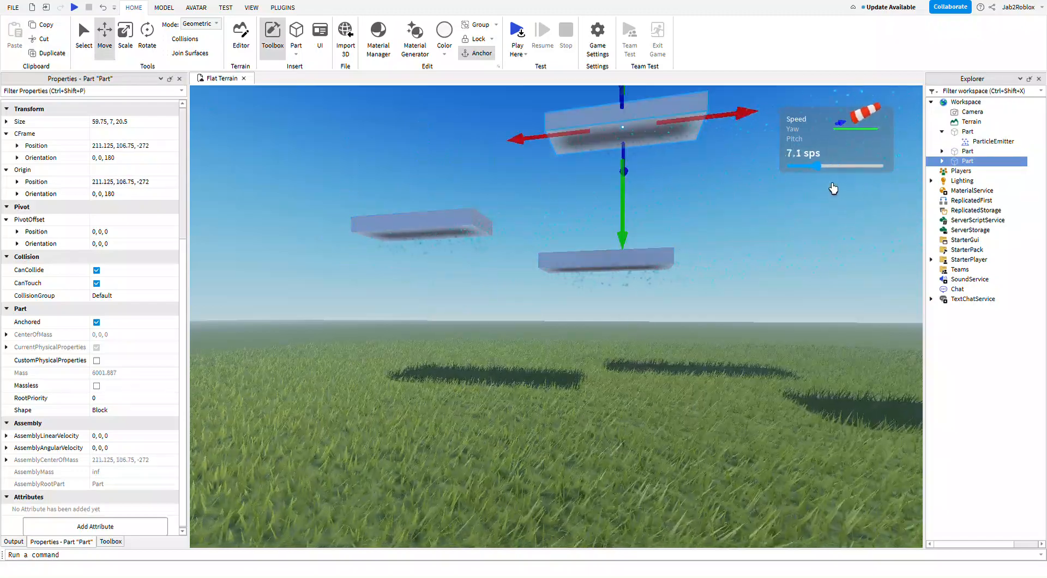
# - Lower the wind speed to 7.1 sps and set the wind yaw to 167° for the three slabs
pyautogui.moveTo(751, 265); pyautogui.dragTo(728, 245, button='right')
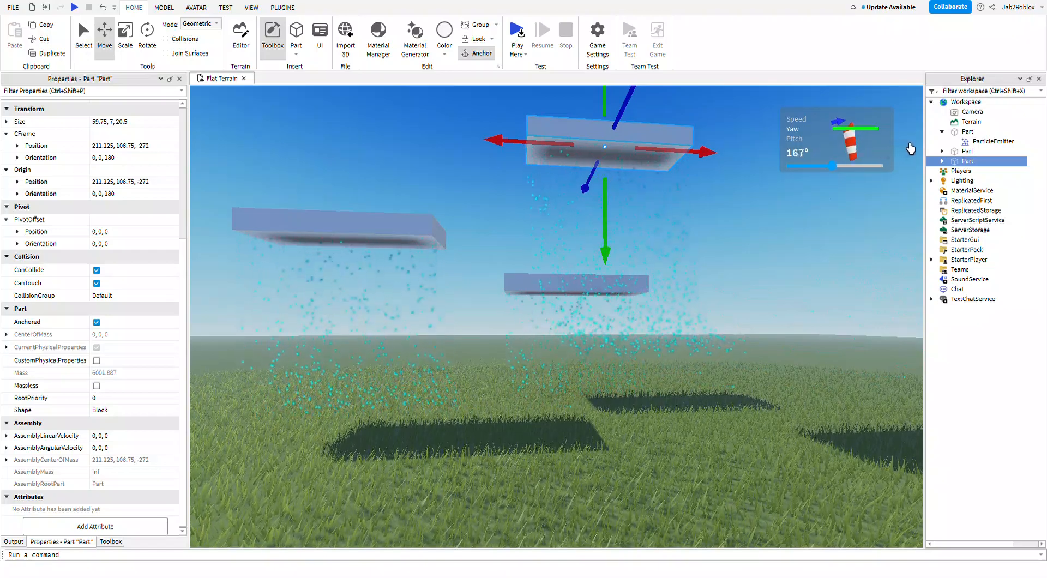
pyautogui.moveTo(615, 171)
pyautogui.mouseDown(button='right')
pyautogui.moveTo(630, 186)
pyautogui.moveTo(615, 171)
pyautogui.mouseUp(button='right')
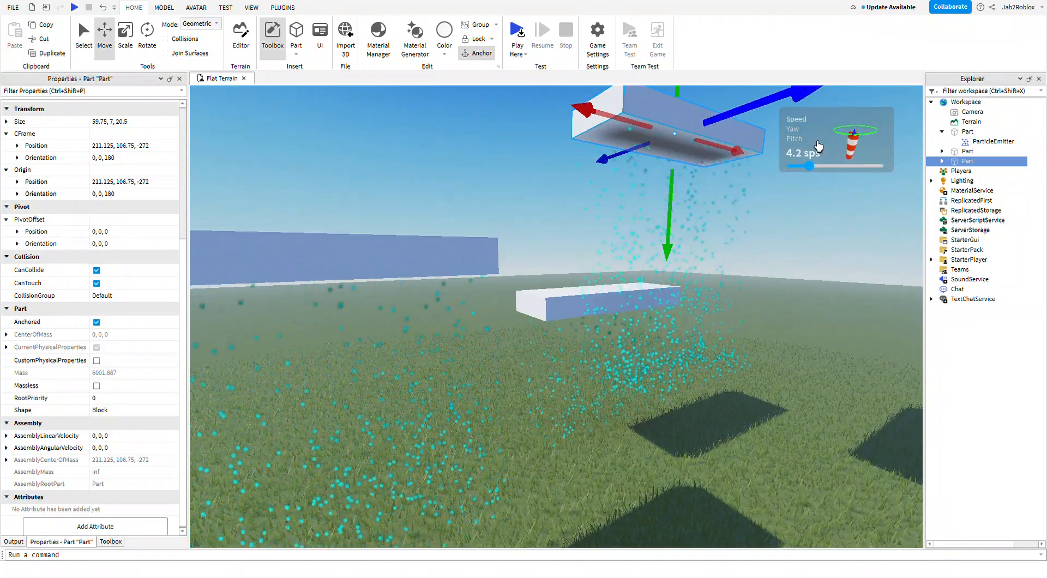
# - Raise the wind speed to 1000 sps and check the particles above the slabs
pyautogui.moveTo(669, 259); pyautogui.dragTo(670, 261, button='right')
pyautogui.press('s')
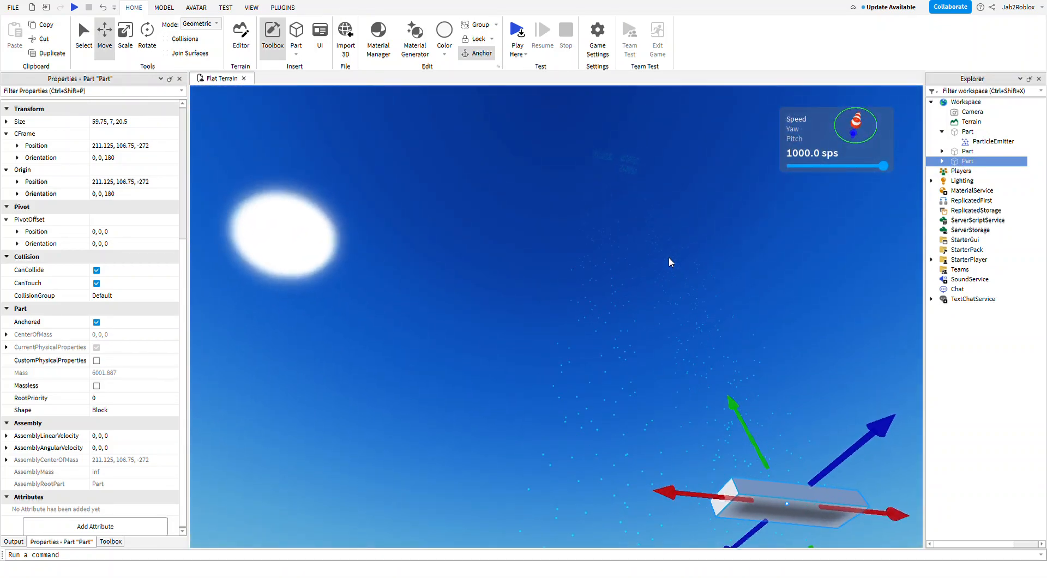
pyautogui.moveTo(606, 143); pyautogui.dragTo(676, 160, button='right')
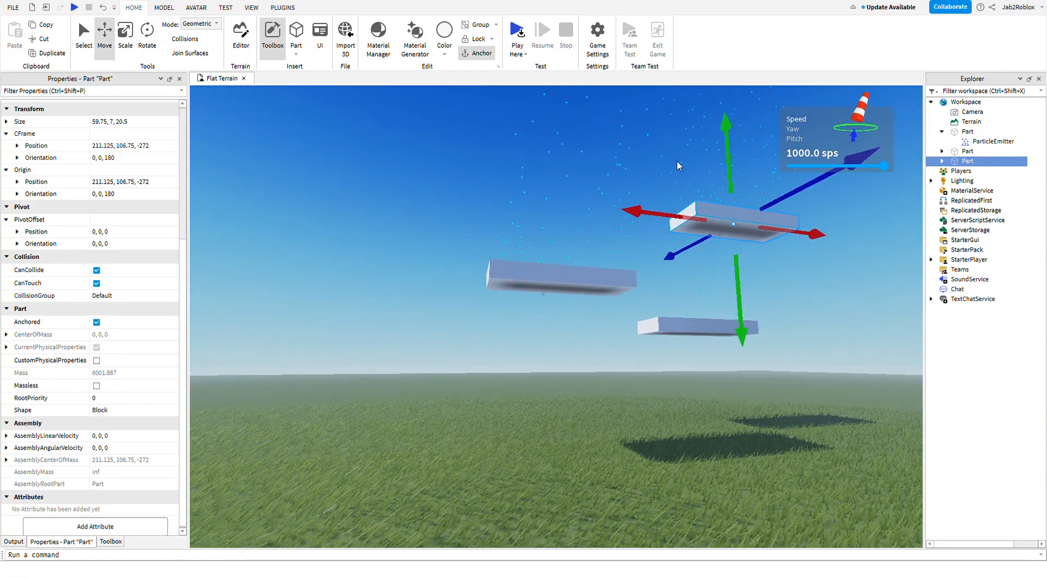
# - Lower the wind speed to 11.1 sps and inspect the rain under the nearest slab up close
pyautogui.moveTo(870, 222); pyautogui.dragTo(869, 222, button='right')
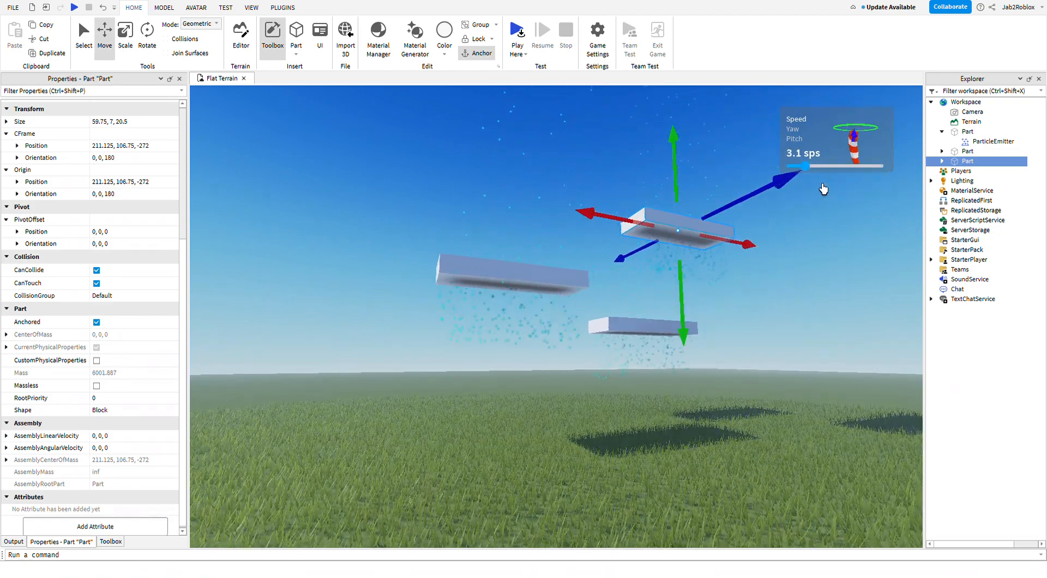
pyautogui.moveTo(784, 225); pyautogui.dragTo(785, 225, button='right')
pyautogui.press('w')
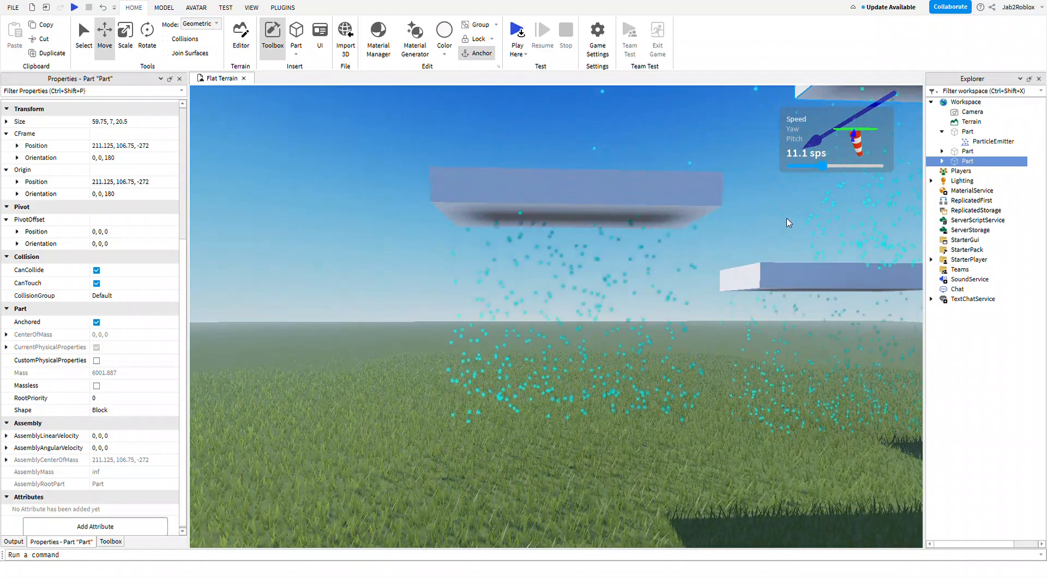
pyautogui.press('w')
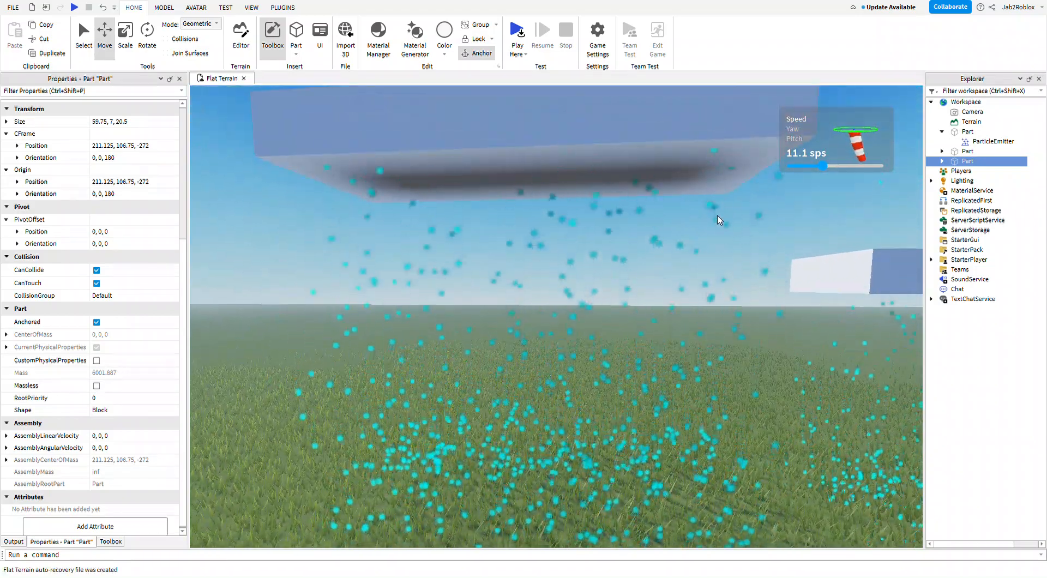
pyautogui.press('s')
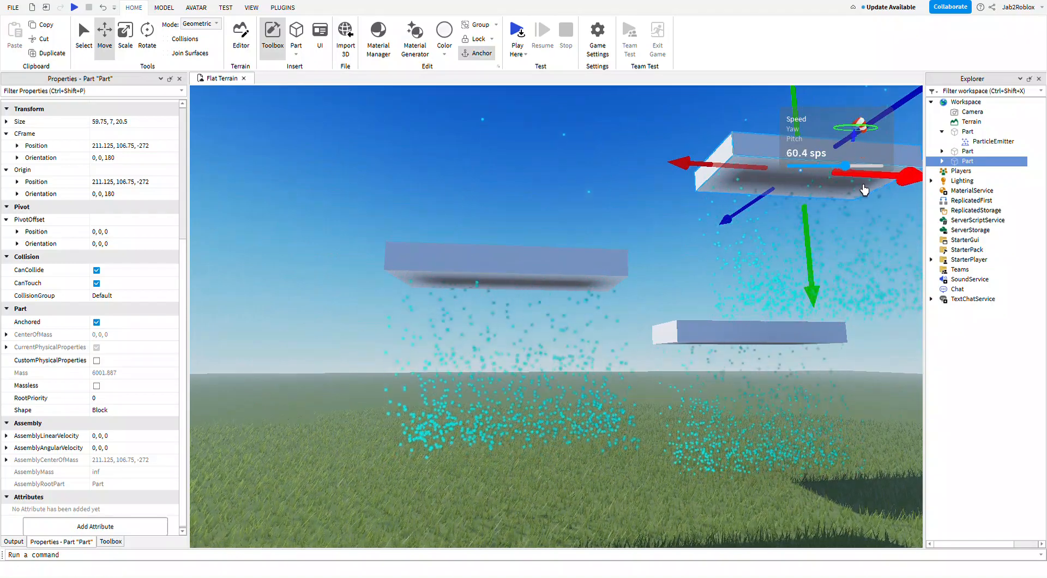
# - Deselect the raised slab and set the wind pitch to -33° while viewing all three slabs
pyautogui.press('s')
pyautogui.moveTo(729, 195); pyautogui.dragTo(820, 206, button='right')
pyautogui.press('q')
pyautogui.click(827, 206)
pyautogui.press('e')
pyautogui.press('w')
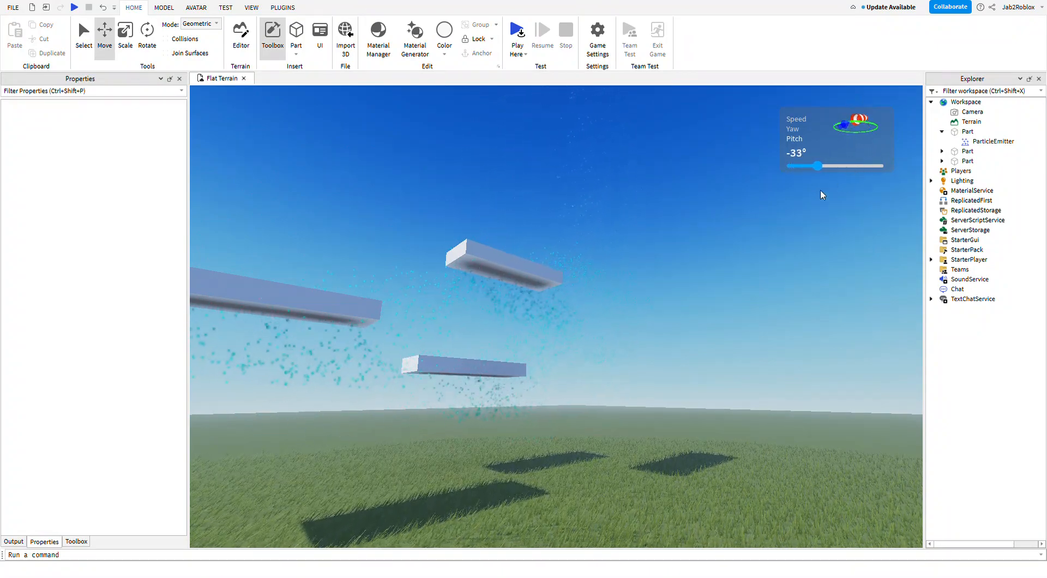
# - Compare the rain's drift at wind speeds of 73.9 sps and 4.2 sps
pyautogui.press('w')
pyautogui.moveTo(623, 283); pyautogui.dragTo(623, 283, button='right')
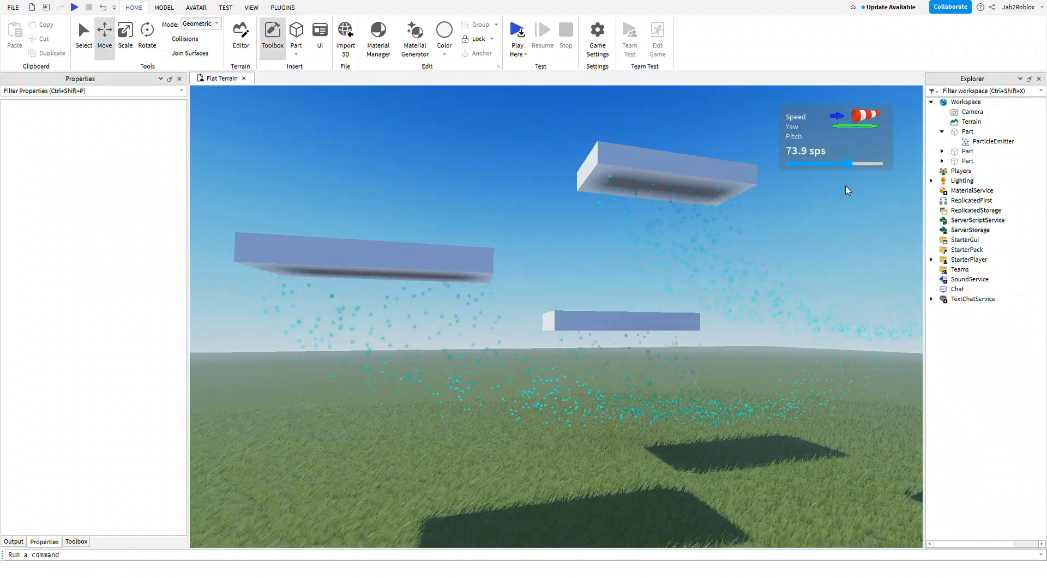
pyautogui.moveTo(770, 253); pyautogui.dragTo(769, 253, button='right')
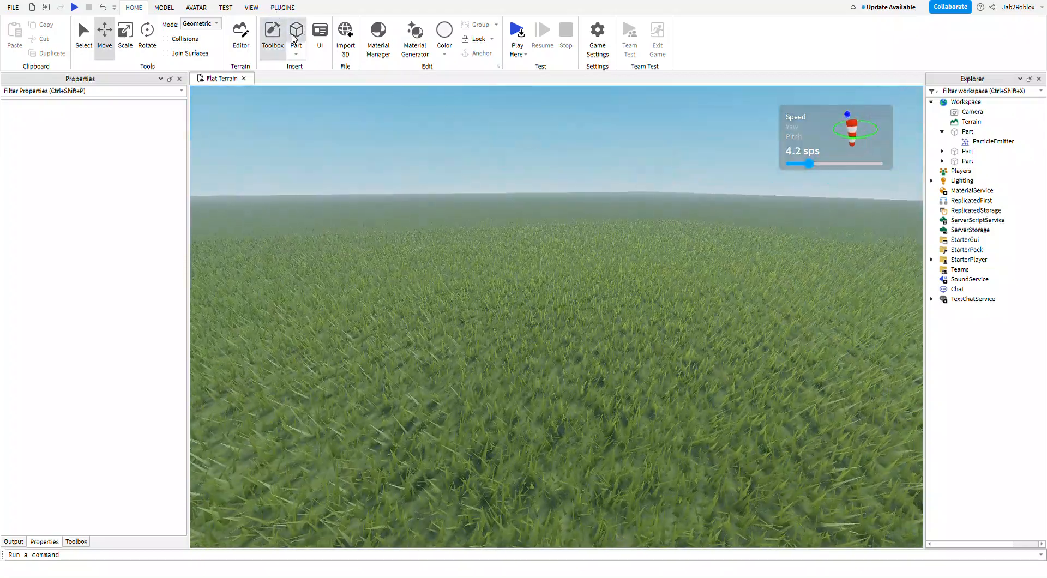
# - Insert a new part on the open grass and raise the wind speed to 577.7 sps
pyautogui.click(295, 34)
pyautogui.click(598, 241)
pyautogui.press('w')
pyautogui.moveTo(598, 240); pyautogui.dragTo(598, 241, button='right')
pyautogui.press('a')
pyautogui.moveTo(829, 190); pyautogui.dragTo(984, 175)
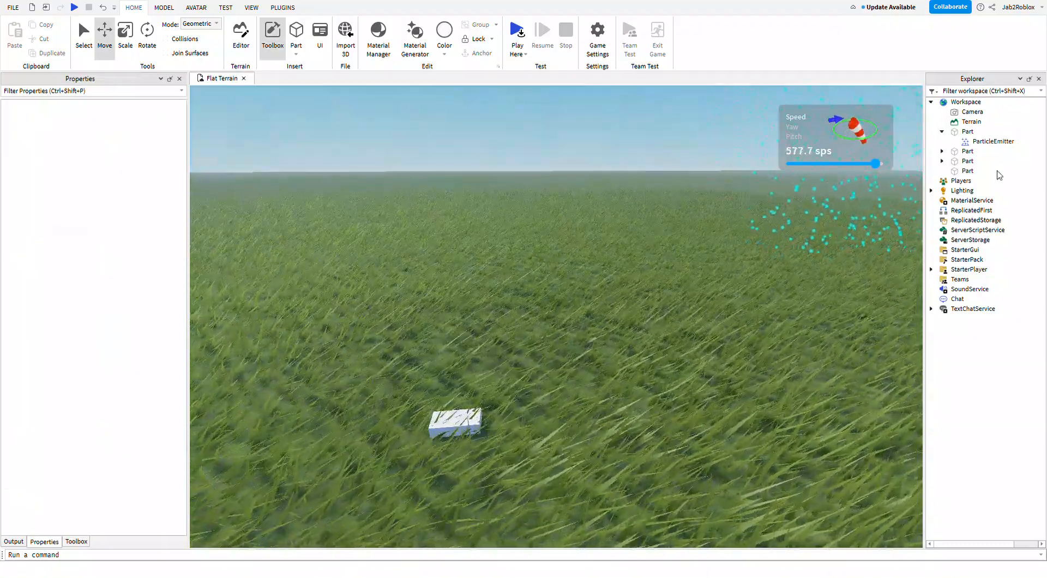
# - Lift the new part above the grass, deselect it and run the simulation
pyautogui.moveTo(551, 317); pyautogui.dragTo(515, 329, button='right')
pyautogui.click(589, 332)
pyautogui.moveTo(587, 256); pyautogui.dragTo(612, 118)
pyautogui.click(712, 168)
pyautogui.moveTo(712, 167); pyautogui.dragTo(720, 159, button='right')
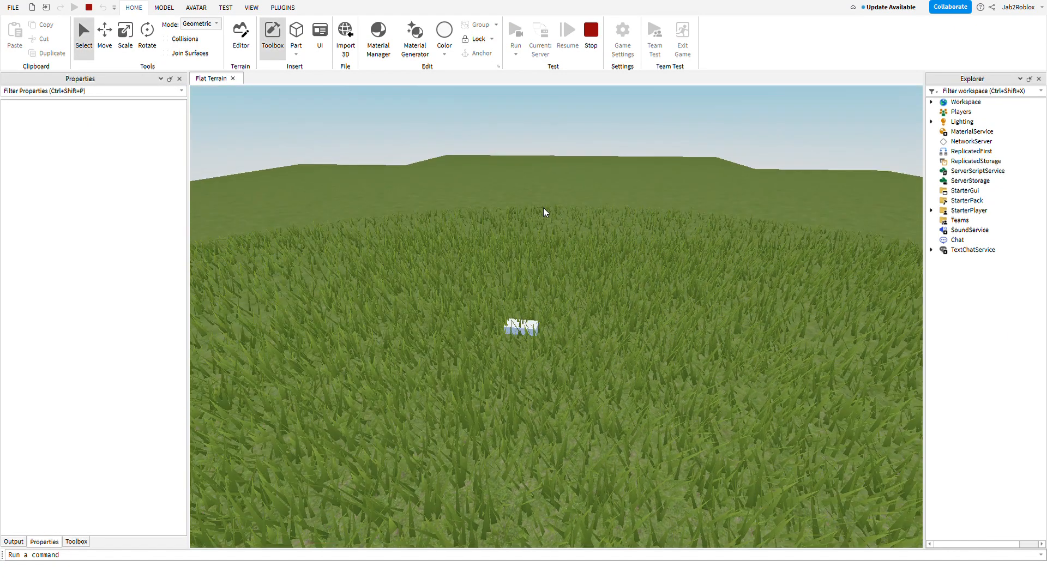
# - Find the loose white part in the running simulation and drag it freely across the grass
pyautogui.moveTo(544, 208); pyautogui.dragTo(544, 208, button='right')
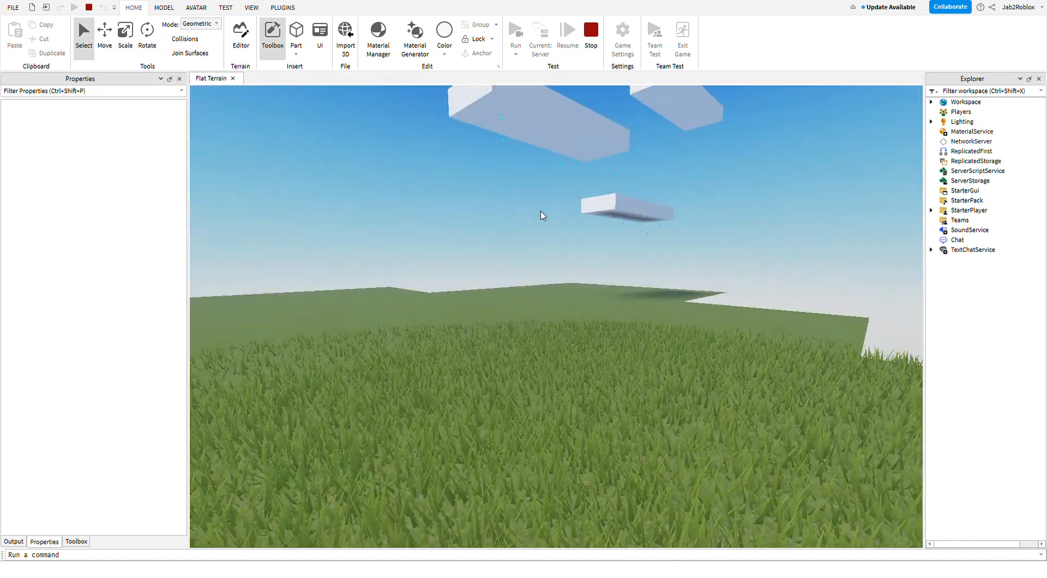
pyautogui.moveTo(529, 242)
pyautogui.mouseDown(button='right')
pyautogui.moveTo(543, 260)
pyautogui.moveTo(528, 244)
pyautogui.mouseUp(button='right')
pyautogui.press('w')
pyautogui.press('w')
pyautogui.press('s')
pyautogui.press('w')
pyautogui.click(540, 303)
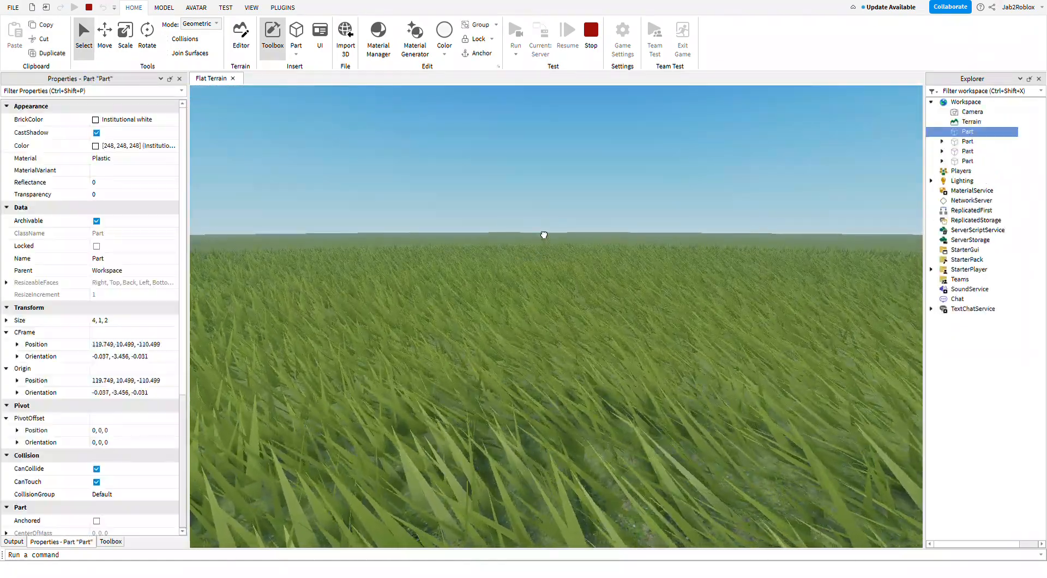
# - Lift the loose part off the grass with the Move tool and release it to watch its motion
pyautogui.click(104, 46)
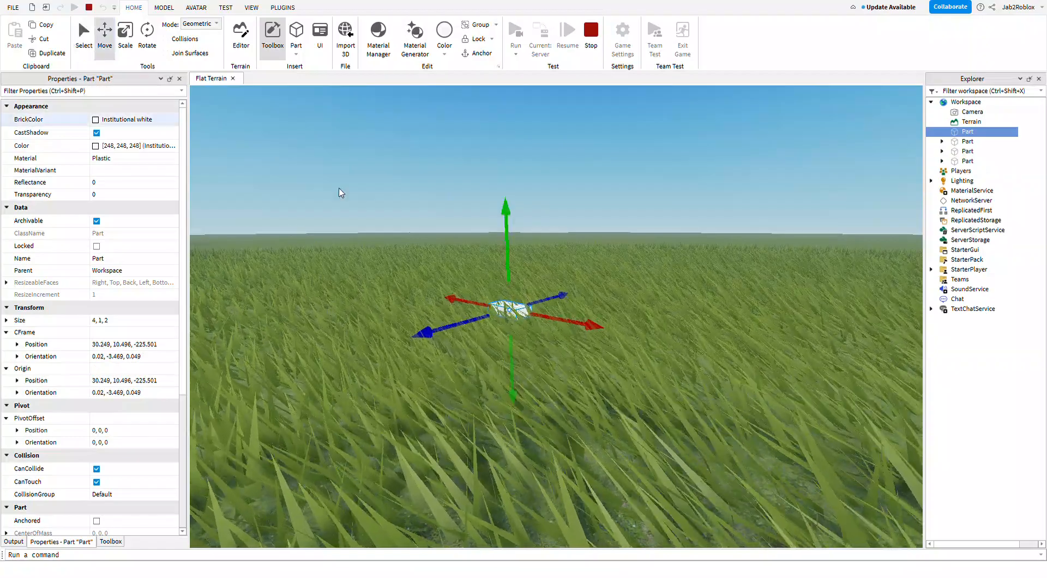
pyautogui.moveTo(510, 252); pyautogui.dragTo(510, 225)
pyautogui.click(619, 215)
pyautogui.moveTo(619, 214); pyautogui.dragTo(617, 216, button='right')
pyautogui.press('w')
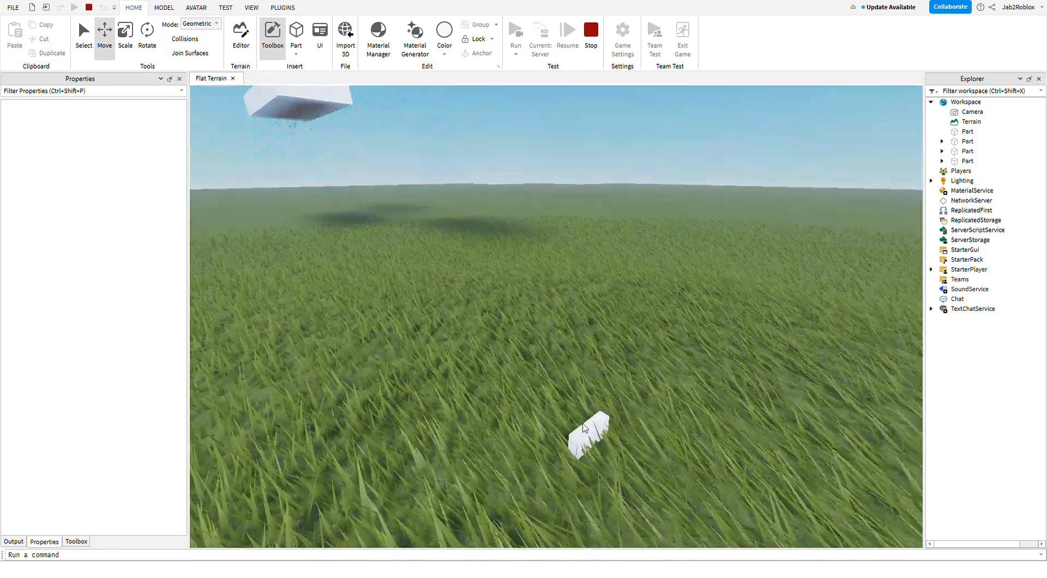
# - Raise the tilted part to a height of about 20 and release it above the grass
pyautogui.press('s')
pyautogui.moveTo(669, 360); pyautogui.dragTo(670, 365, button='right')
pyautogui.click(589, 367)
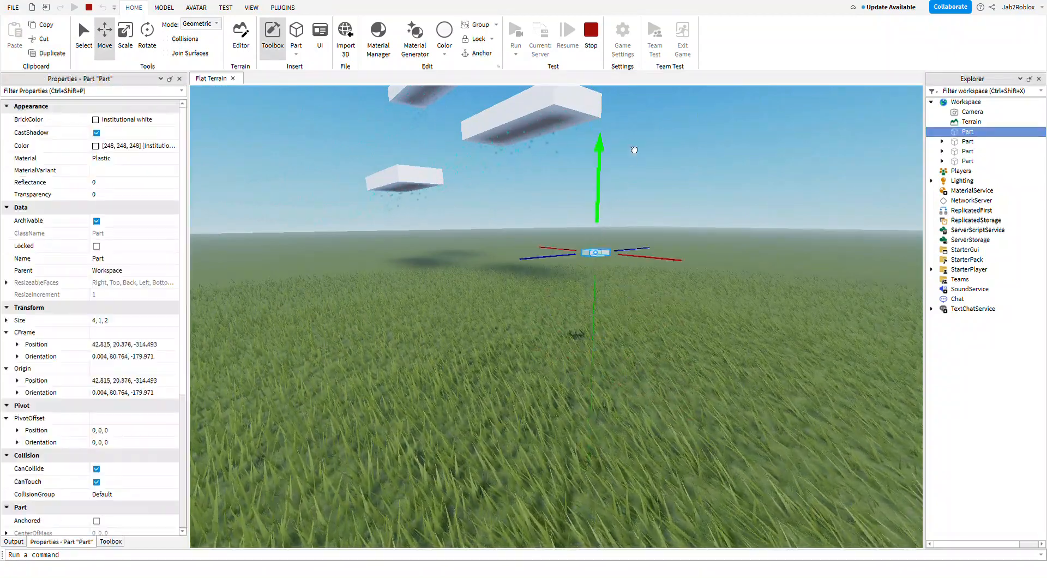
pyautogui.click(625, 228)
pyautogui.click(591, 373)
pyautogui.moveTo(613, 328); pyautogui.dragTo(619, 258, button='right')
pyautogui.click(717, 281)
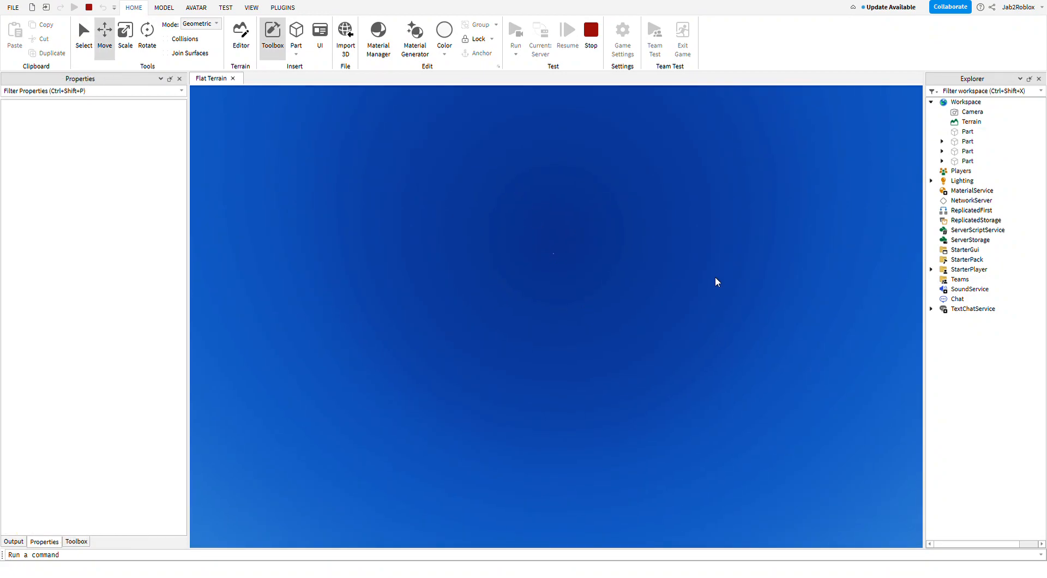
# - Insert another part on the grass in the running simulation
pyautogui.moveTo(715, 276); pyautogui.dragTo(715, 279, button='right')
pyautogui.press('w')
pyautogui.click(296, 32)
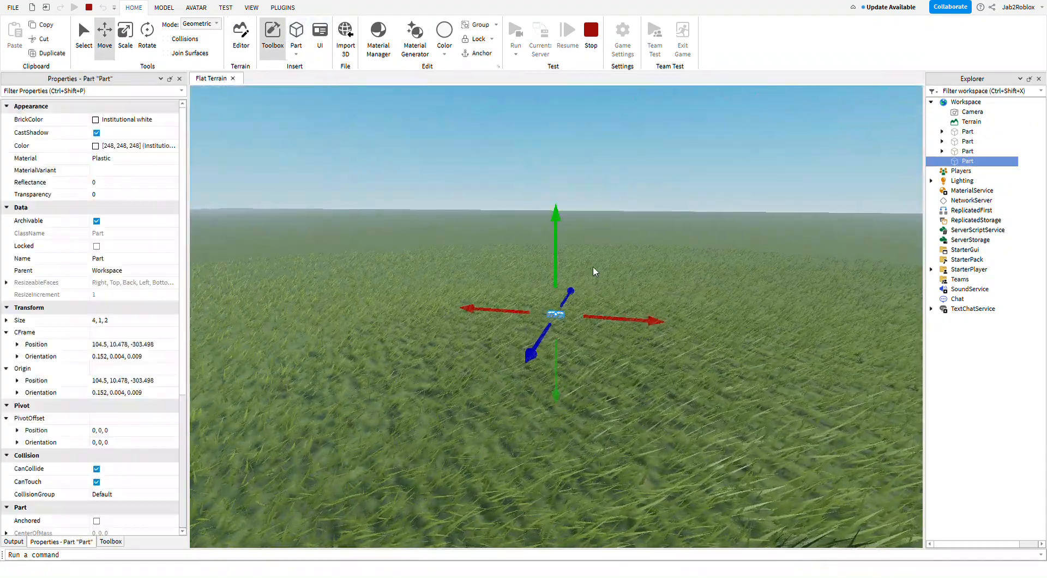
# - Drag the newly inserted part freely over the terrain near the slabs, and deselect it
pyautogui.click(624, 241)
pyautogui.moveTo(639, 312); pyautogui.dragTo(651, 323)
pyautogui.moveTo(653, 322); pyautogui.dragTo(652, 323, button='right')
pyautogui.moveTo(651, 323)
pyautogui.mouseDown()
pyautogui.moveTo(660, 319)
pyautogui.moveTo(659, 330)
pyautogui.mouseUp()
pyautogui.scroll(-5, 653, 326)
pyautogui.moveTo(660, 319); pyautogui.dragTo(660, 330, button='right')
pyautogui.moveTo(659, 330); pyautogui.dragTo(658, 332)
pyautogui.moveTo(660, 330); pyautogui.dragTo(658, 331, button='right')
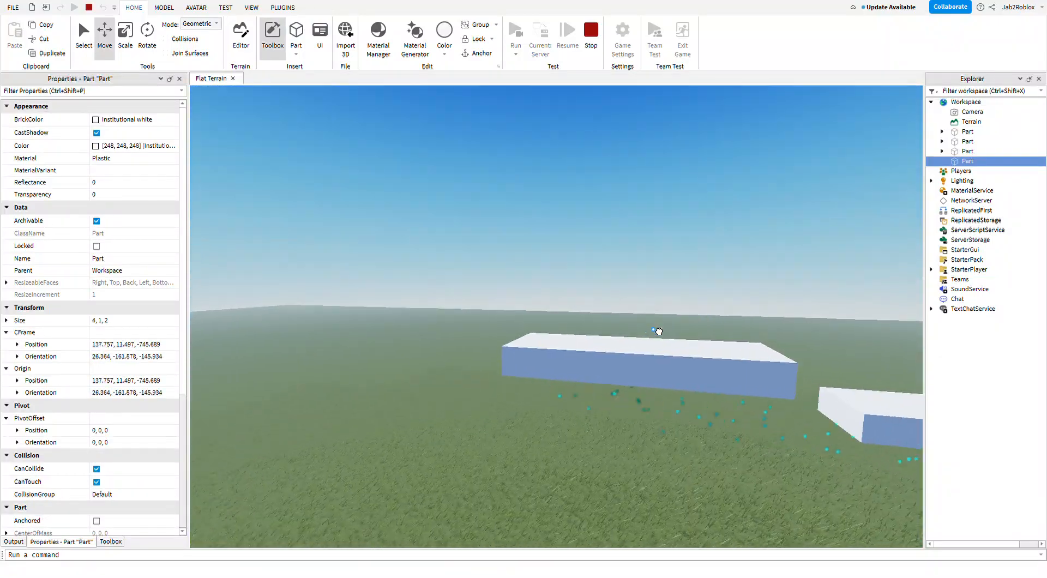
pyautogui.moveTo(657, 331); pyautogui.dragTo(659, 332)
pyautogui.moveTo(657, 331); pyautogui.dragTo(658, 332, button='right')
pyautogui.click(672, 216)
pyautogui.moveTo(671, 216); pyautogui.dragTo(673, 216, button='right')
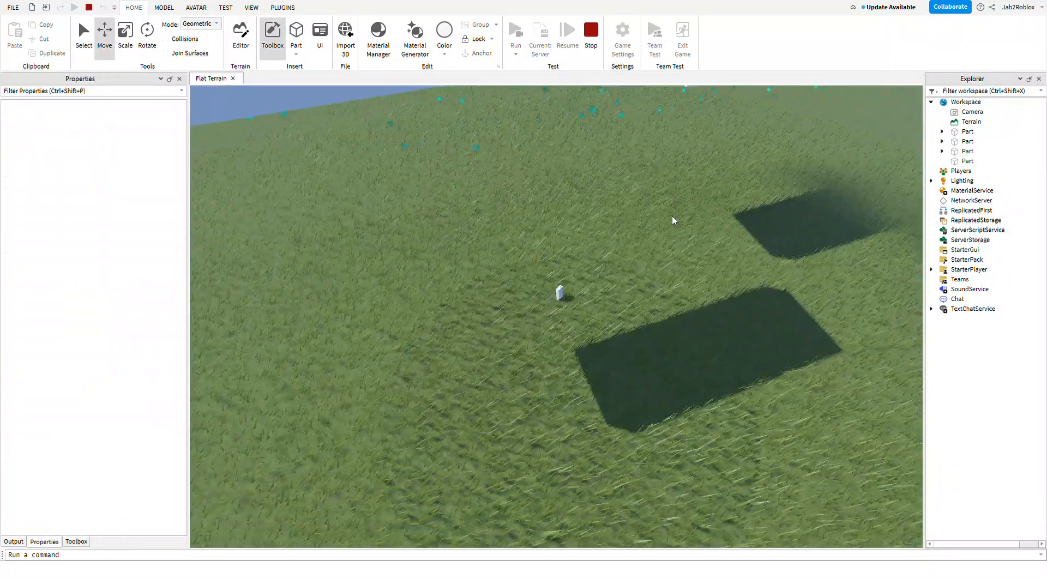
# - Reselect the loose part beside the slab shadows and move it above the grass
pyautogui.moveTo(563, 258); pyautogui.dragTo(608, 304, button='right')
pyautogui.moveTo(595, 331); pyautogui.dragTo(704, 192)
pyautogui.moveTo(703, 192); pyautogui.dragTo(703, 192, button='right')
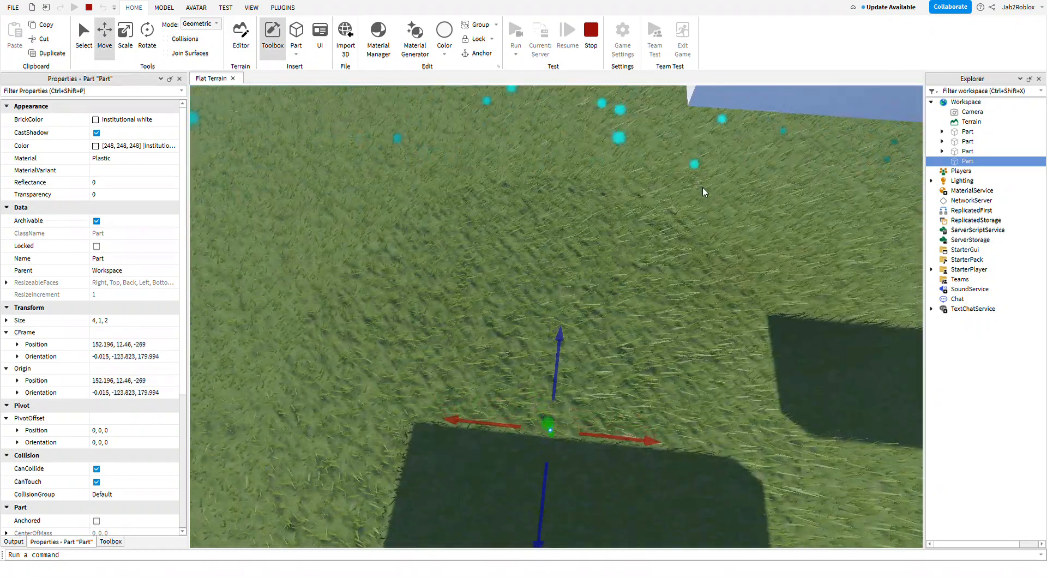
# - Delete the loose part beside the slab shadows and stop the running simulation
pyautogui.press('Delete')
pyautogui.press('w')
pyautogui.moveTo(627, 255); pyautogui.dragTo(598, 111, button='right')
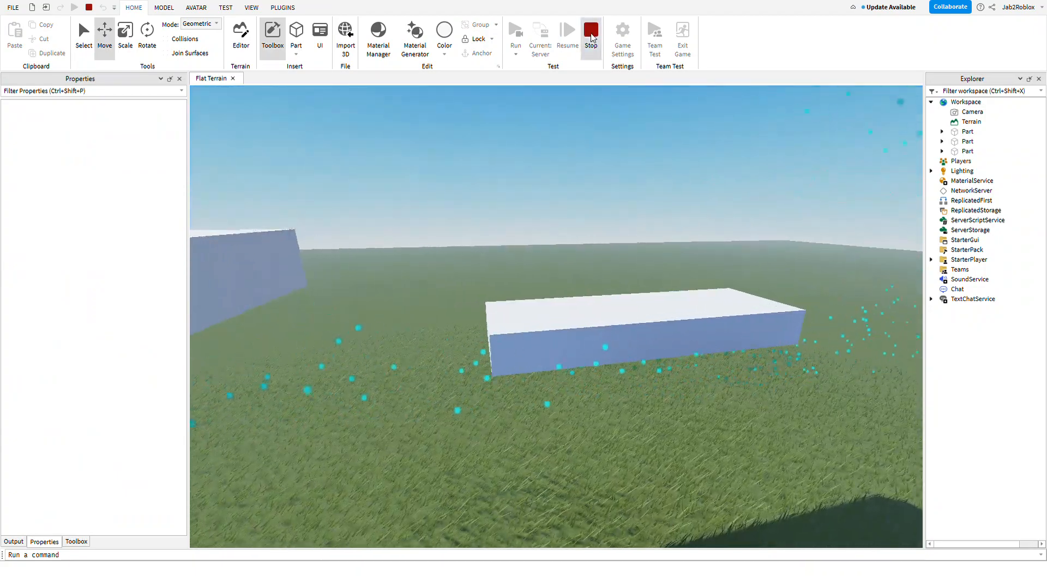
pyautogui.hotkey('shift', 'F5')
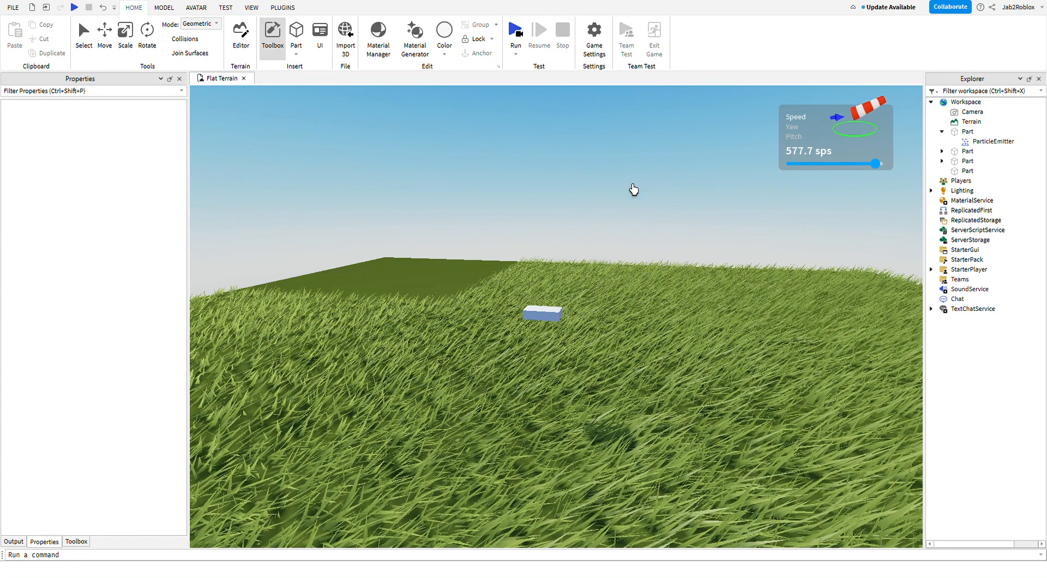
# - Examine the small part above the grass with the Move tool, and clear its selection
pyautogui.moveTo(751, 240); pyautogui.dragTo(664, 265, button='right')
pyautogui.scroll(3, 664, 264)
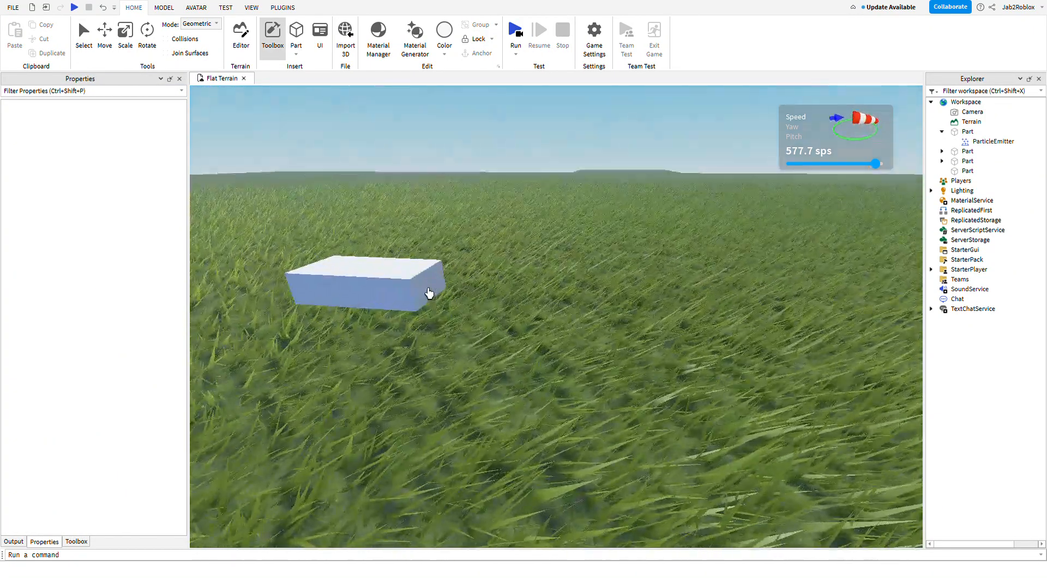
pyautogui.moveTo(554, 262); pyautogui.dragTo(538, 173, button='right')
pyautogui.click(105, 34)
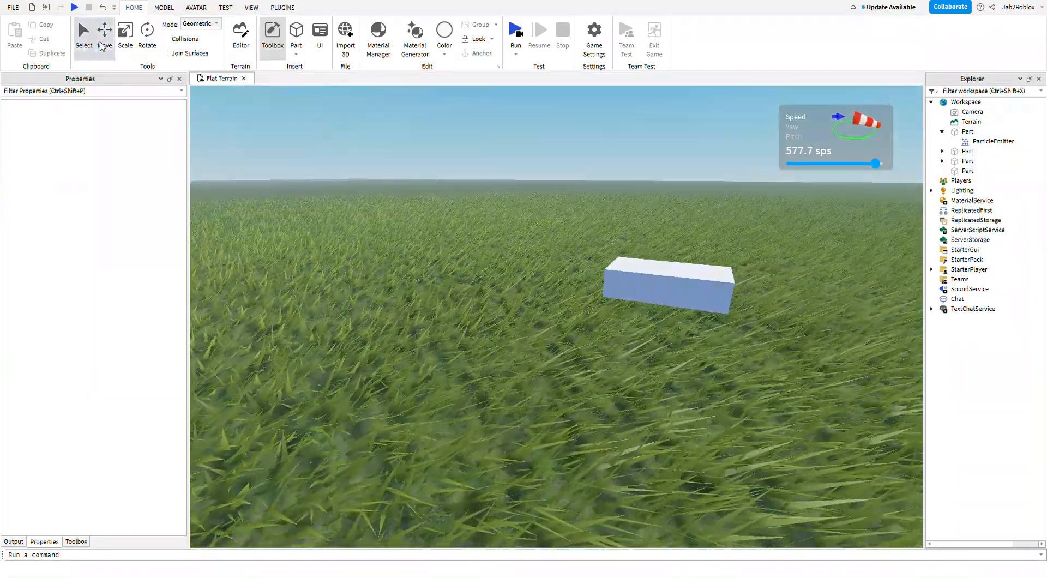
pyautogui.click(690, 268)
pyautogui.click(467, 140)
pyautogui.moveTo(467, 140); pyautogui.dragTo(685, 199, button='right')
pyautogui.press('w')
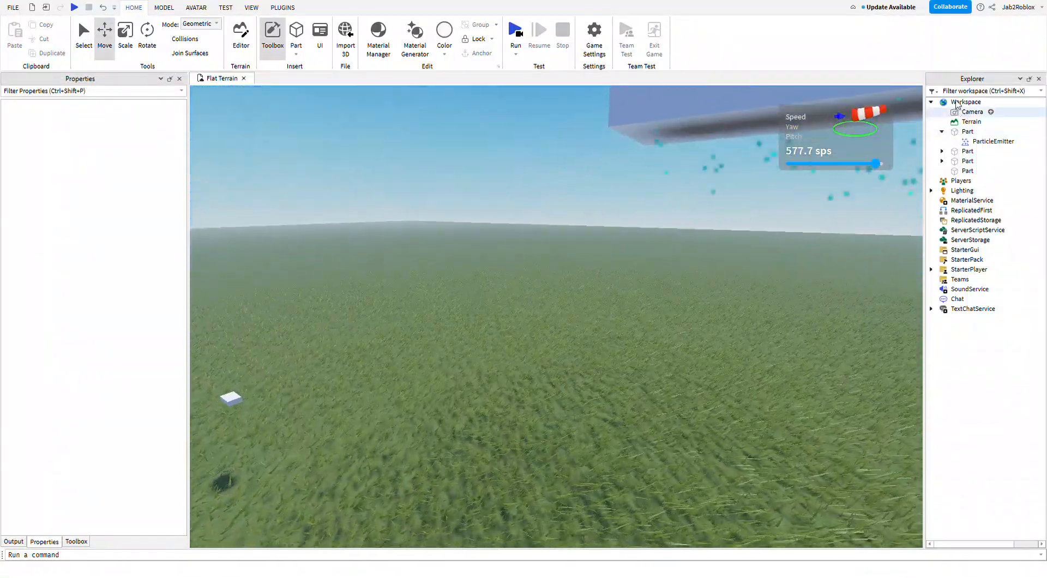
# - Recolour the terrain's Grass material to pink (255, 85, 127) and inspect the blades up close
pyautogui.click(965, 102)
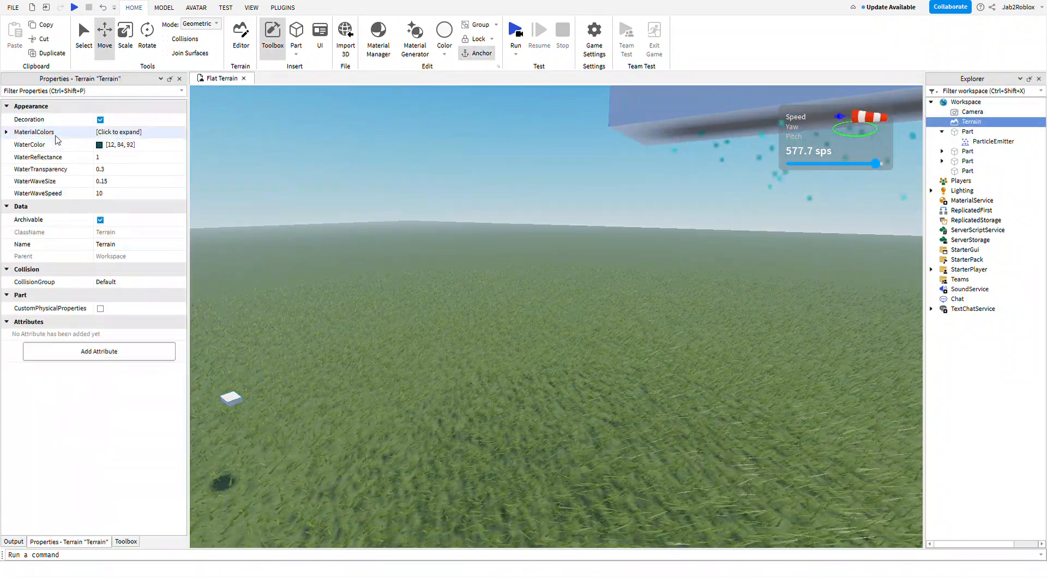
pyautogui.click(6, 132)
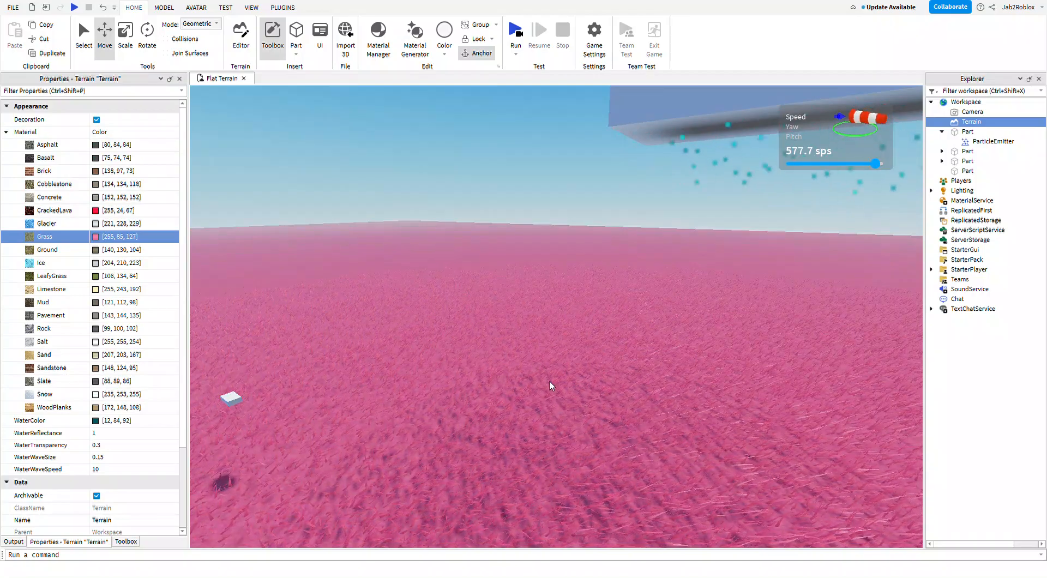
pyautogui.scroll(5, 577, 341)
pyautogui.moveTo(576, 340); pyautogui.dragTo(597, 298, button='right')
pyautogui.scroll(-2, 563, 337)
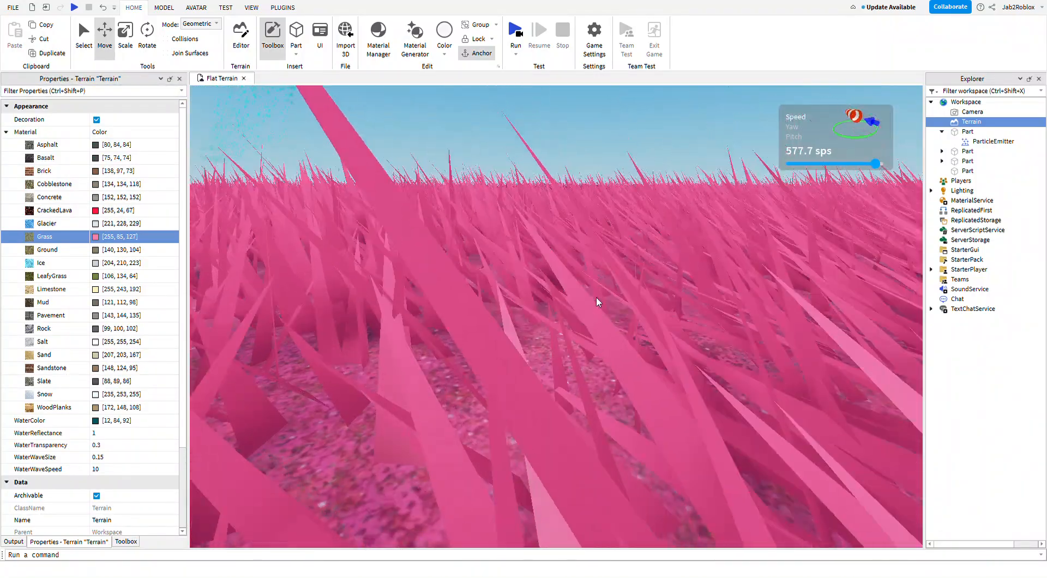
pyautogui.scroll(-3, 597, 301)
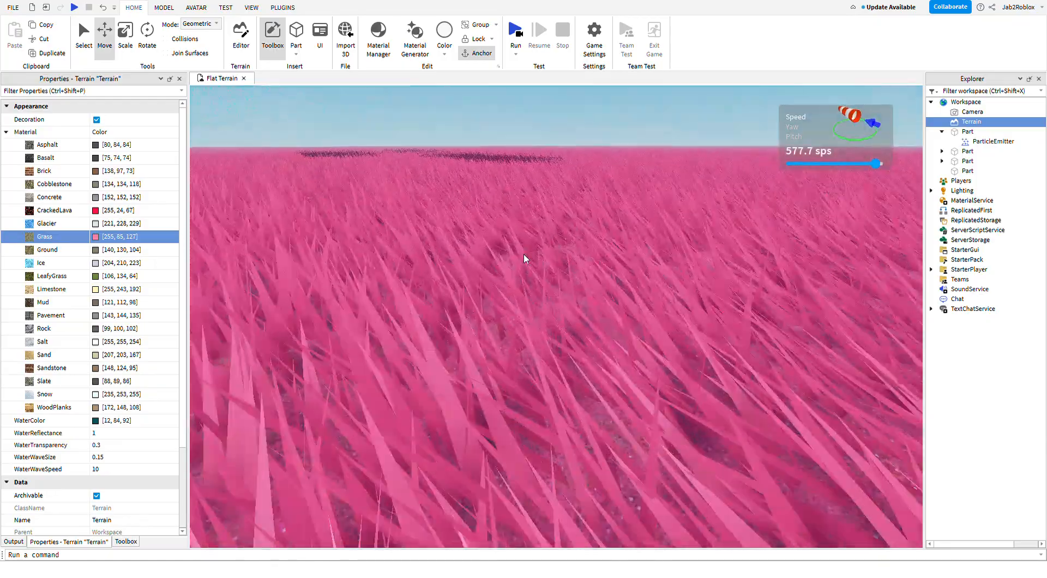
pyautogui.moveTo(523, 253); pyautogui.dragTo(527, 251, button='right')
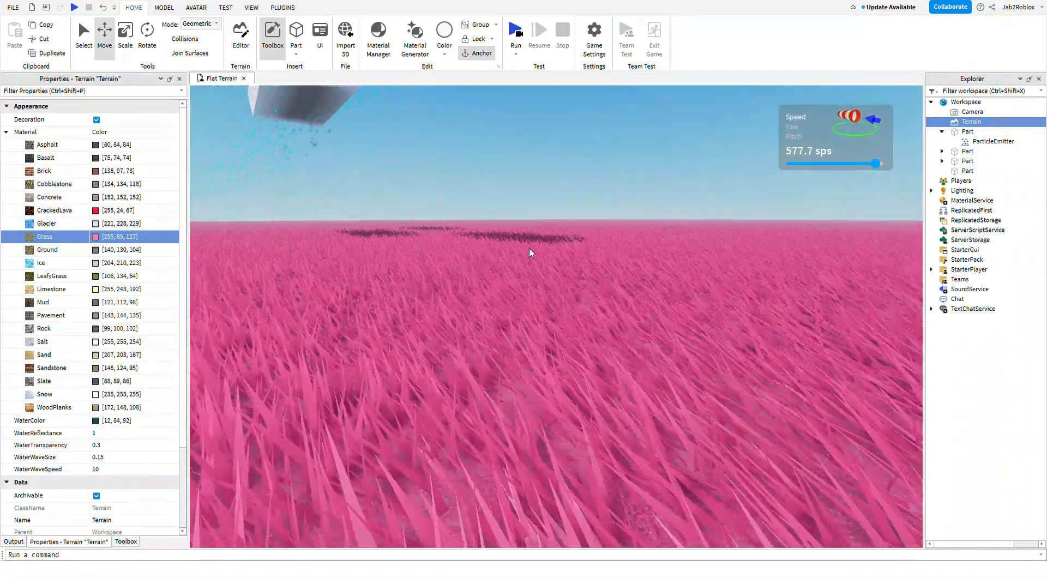
# - Undo the grass colour change and deselect the terrain
pyautogui.hotkey('ctrl', 'z')
pyautogui.click(574, 168)
pyautogui.moveTo(574, 168); pyautogui.dragTo(572, 167, button='right')
pyautogui.press('w')
pyautogui.press('w')
pyautogui.moveTo(521, 206); pyautogui.dragTo(521, 206, button='right')
# - Set the global wind's pitch to -90° and view the particles around the slabs
pyautogui.moveTo(874, 158)
pyautogui.mouseDown()
pyautogui.moveTo(839, 143)
pyautogui.moveTo(858, 134)
pyautogui.moveTo(883, 154)
pyautogui.moveTo(871, 173)
pyautogui.mouseUp()
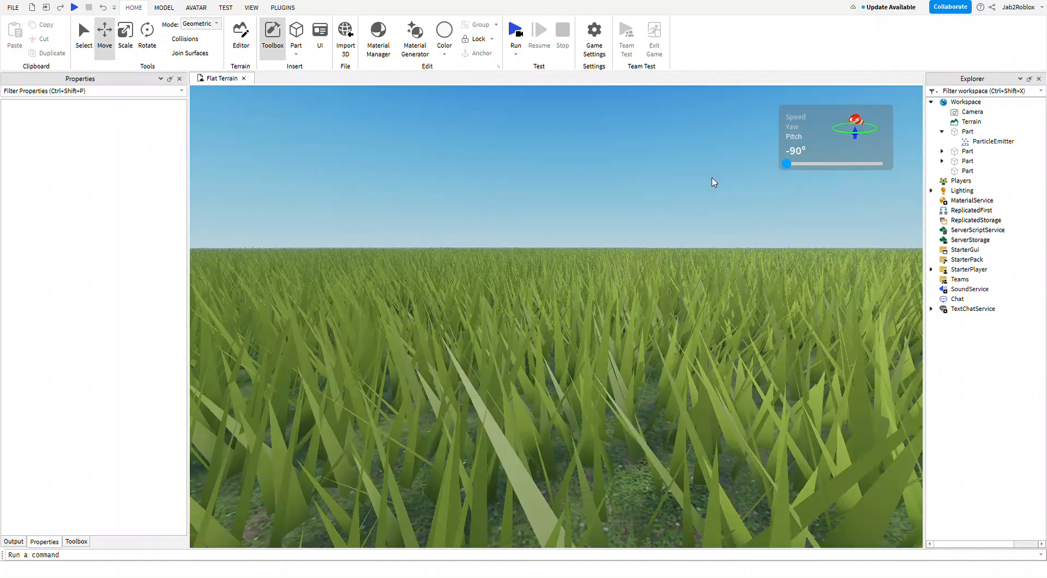
pyautogui.moveTo(666, 196); pyautogui.dragTo(652, 189, button='right')
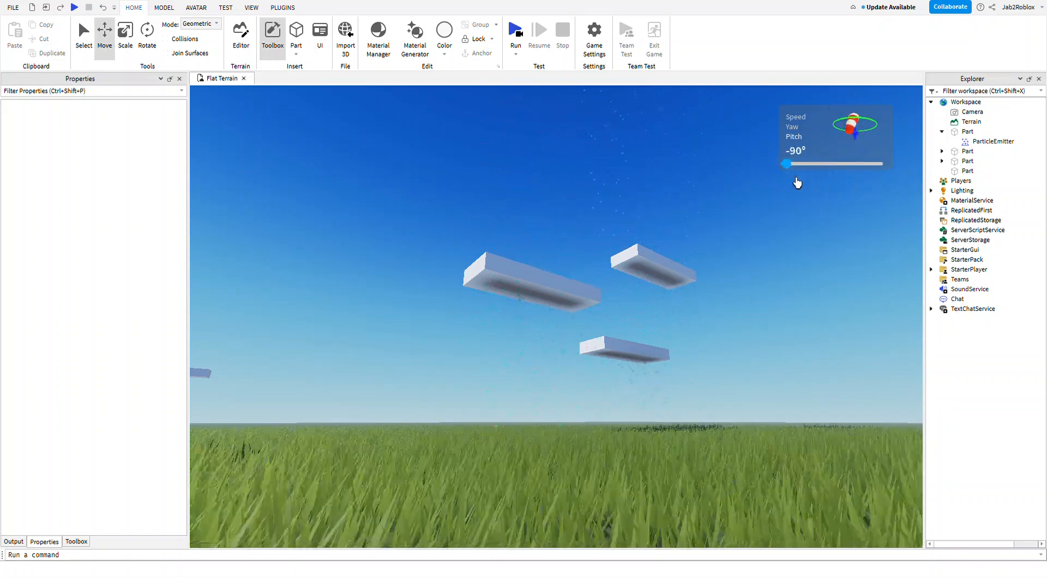
pyautogui.moveTo(744, 152); pyautogui.dragTo(783, 149, button='right')
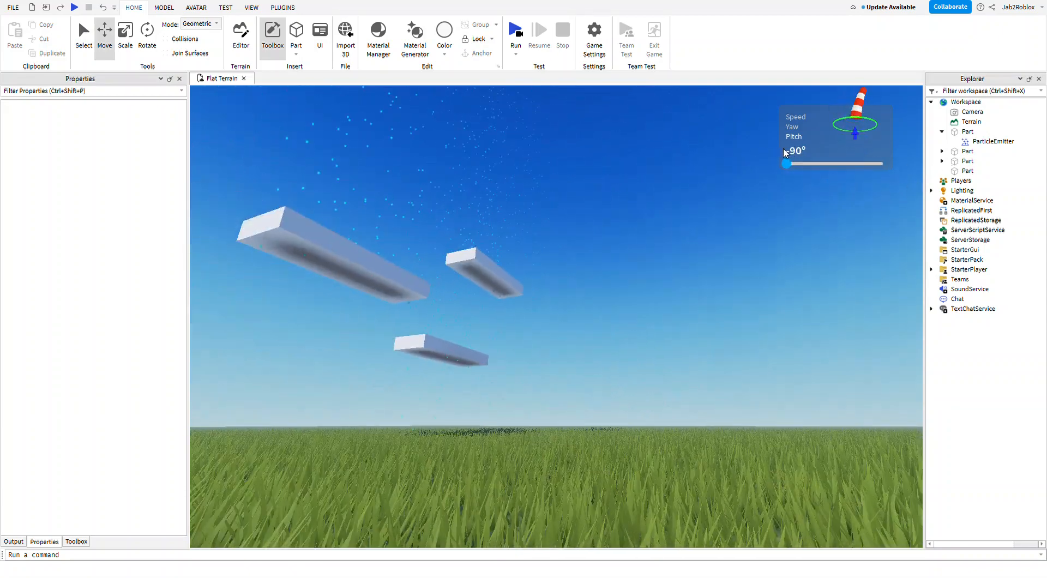
# - Set the global wind's pitch to 0° and view the grass blades and floating slabs
pyautogui.moveTo(840, 195); pyautogui.dragTo(849, 194)
pyautogui.moveTo(802, 199); pyautogui.dragTo(831, 191, button='right')
pyautogui.moveTo(848, 185); pyautogui.dragTo(853, 190)
pyautogui.moveTo(567, 317); pyautogui.dragTo(568, 317, button='right')
pyautogui.press('s')
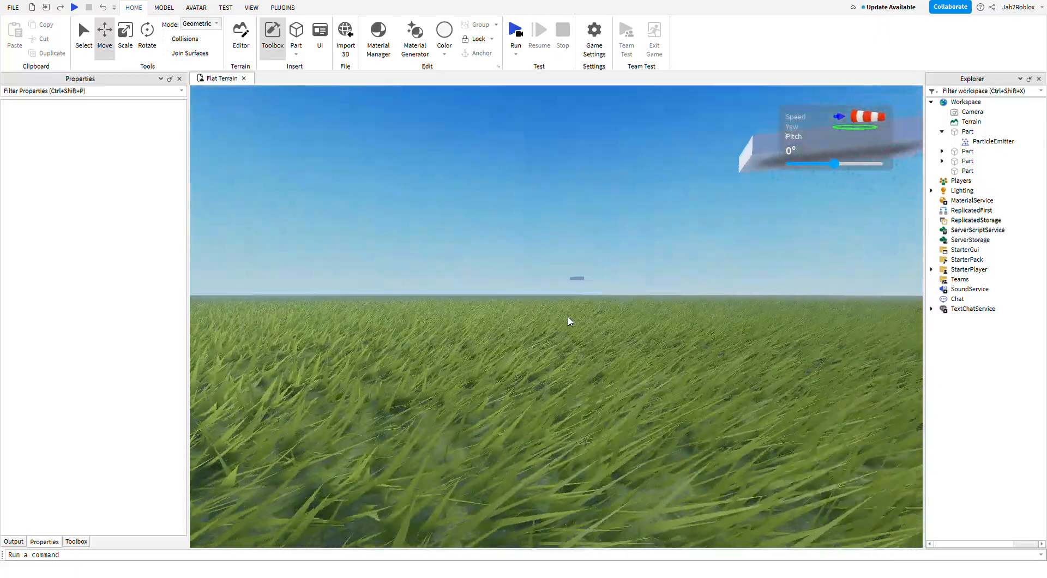
pyautogui.moveTo(625, 341); pyautogui.dragTo(628, 336, button='right')
pyautogui.scroll(-3, 627, 335)
pyautogui.scroll(4, 612, 250)
pyautogui.moveTo(604, 263); pyautogui.dragTo(604, 265, button='right')
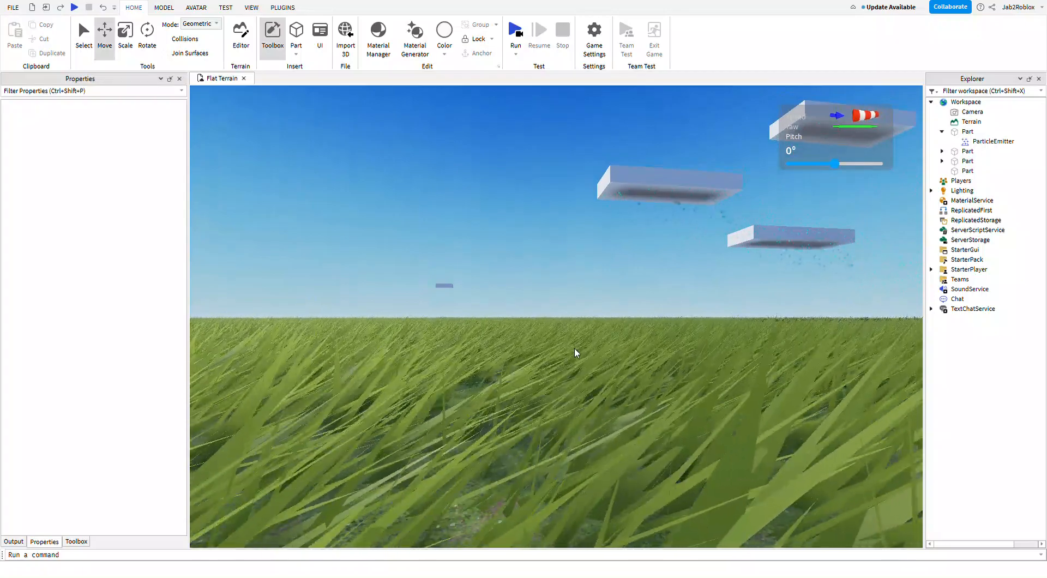
# - Swing the wind around to blow the slabs' particles and the grass the opposite way
pyautogui.moveTo(854, 188)
pyautogui.mouseDown()
pyautogui.moveTo(910, 186)
pyautogui.moveTo(853, 187)
pyautogui.mouseUp()
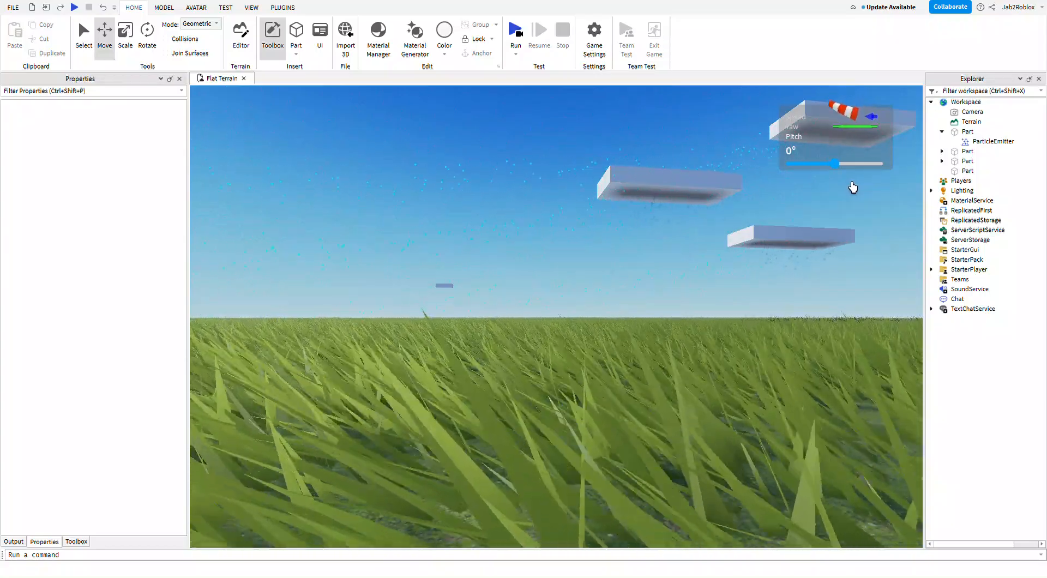
pyautogui.moveTo(543, 316); pyautogui.dragTo(541, 316, button='right')
pyautogui.press('s')
# - Go through the wind's yaw, speed and pitch settings and raise the pitch
pyautogui.click(794, 127)
pyautogui.click(795, 117)
pyautogui.click(792, 126)
pyautogui.click(794, 137)
pyautogui.moveTo(815, 164); pyautogui.dragTo(919, 164)
# - Set the wind's yaw to 224° and view the grass beside the slab shadows
pyautogui.click(795, 116)
pyautogui.click(789, 127)
pyautogui.moveTo(849, 187)
pyautogui.mouseDown()
pyautogui.moveTo(862, 187)
pyautogui.moveTo(848, 192)
pyautogui.mouseUp()
pyautogui.moveTo(705, 173); pyautogui.dragTo(708, 175, button='right')
pyautogui.press('w')
pyautogui.press('w')
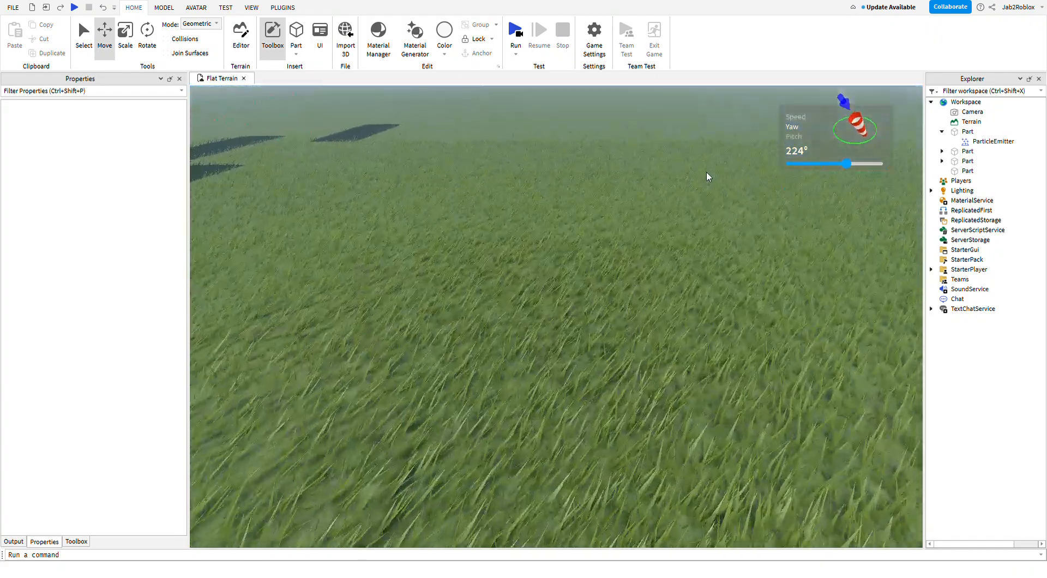
pyautogui.moveTo(662, 239); pyautogui.dragTo(660, 237, button='right')
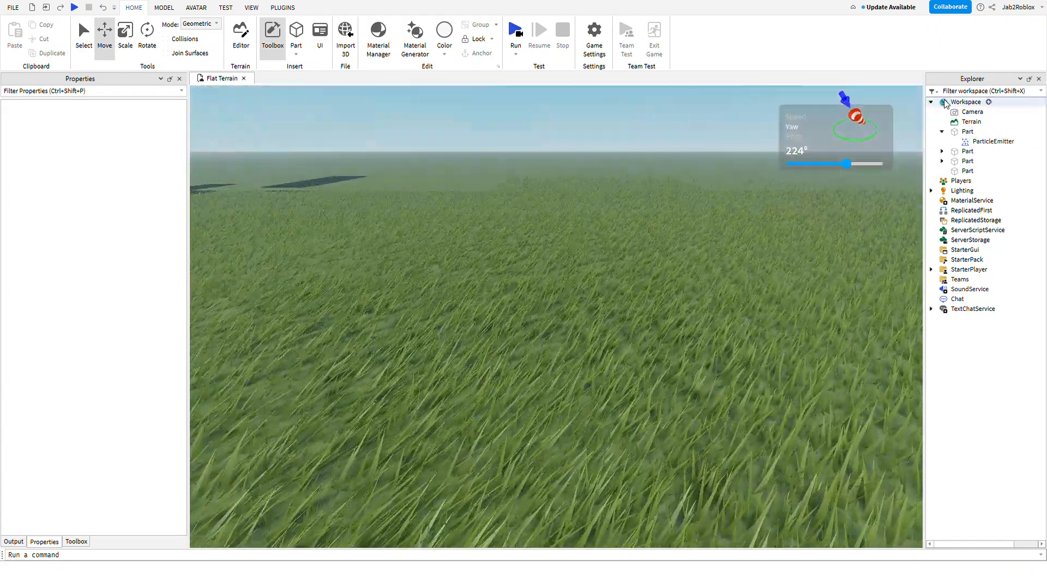
# - Add a Clouds object under Terrain and view the sky above the slabs
pyautogui.click(966, 102)
pyautogui.click(988, 122)
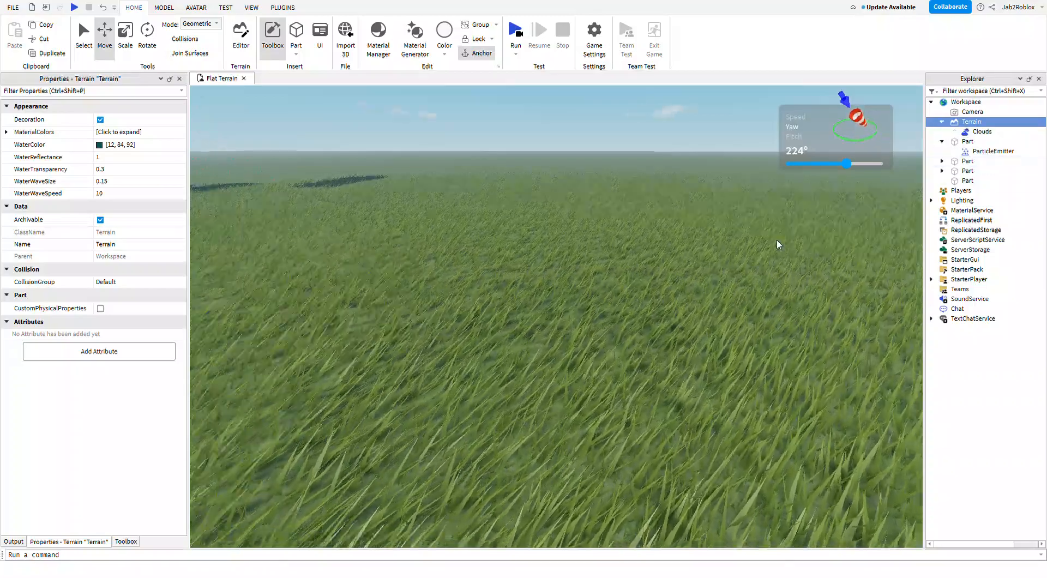
pyautogui.moveTo(778, 243); pyautogui.dragTo(779, 245, button='right')
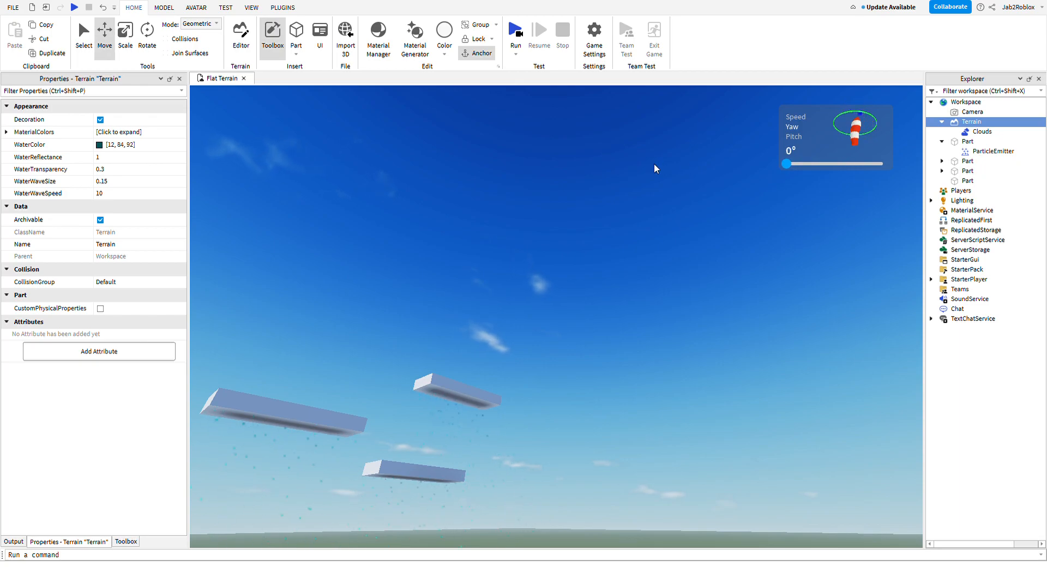
# - Set the wind speed to 1000 sps and the yaw to 169° while watching the clouds
pyautogui.moveTo(786, 164); pyautogui.dragTo(885, 201)
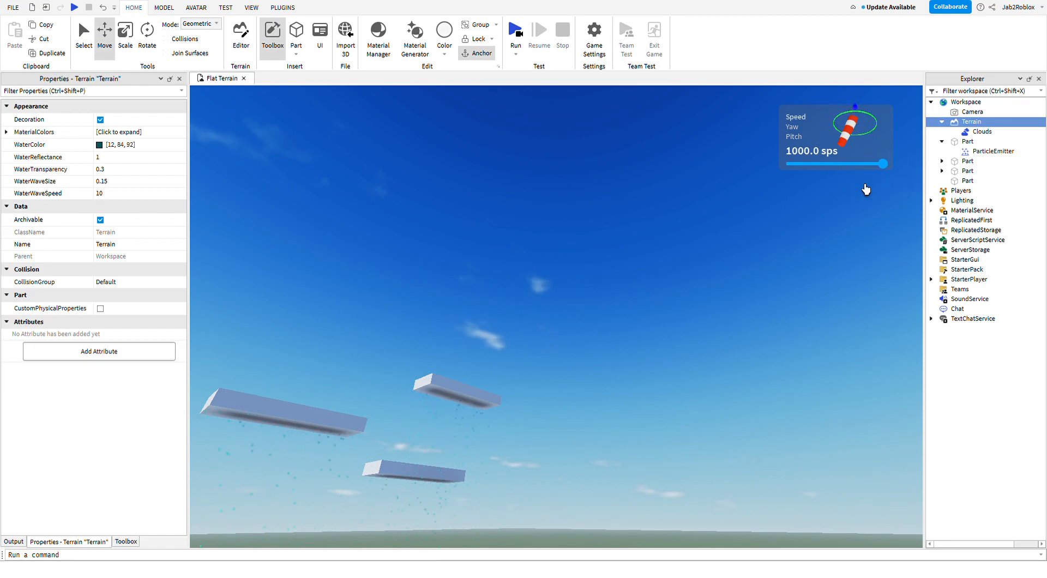
pyautogui.moveTo(666, 236); pyautogui.dragTo(825, 215, button='right')
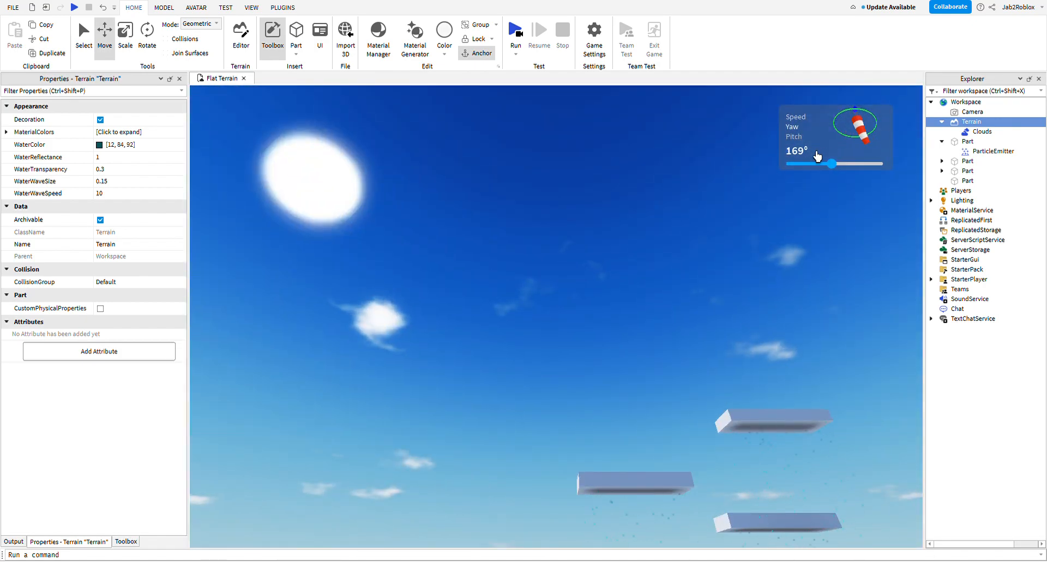
# - Try wind pitches of 90° and -82°, and finish with a pitch of -1°
pyautogui.moveTo(740, 163); pyautogui.dragTo(746, 168, button='right')
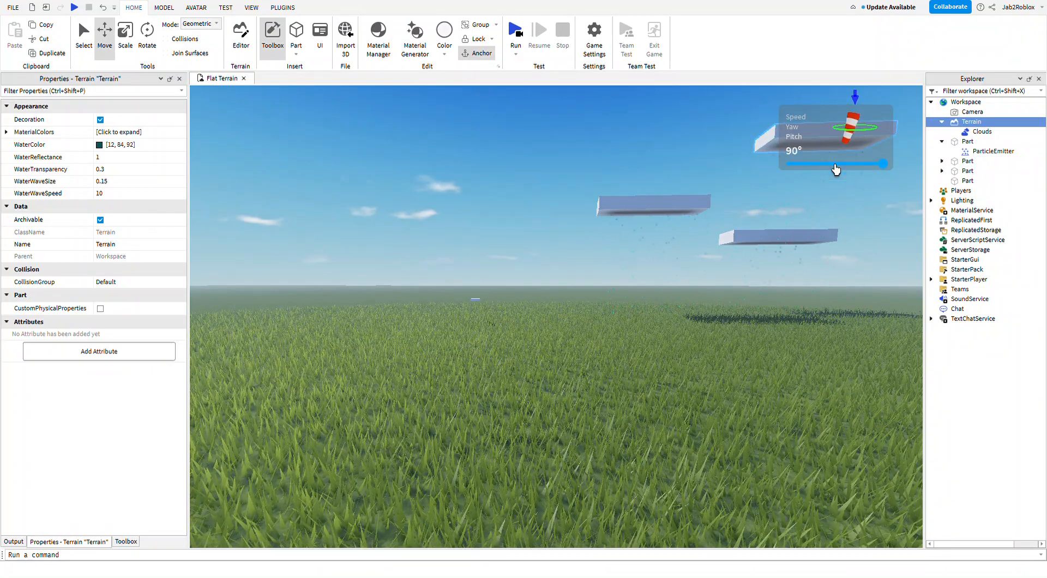
pyautogui.moveTo(648, 167); pyautogui.dragTo(648, 168, button='right')
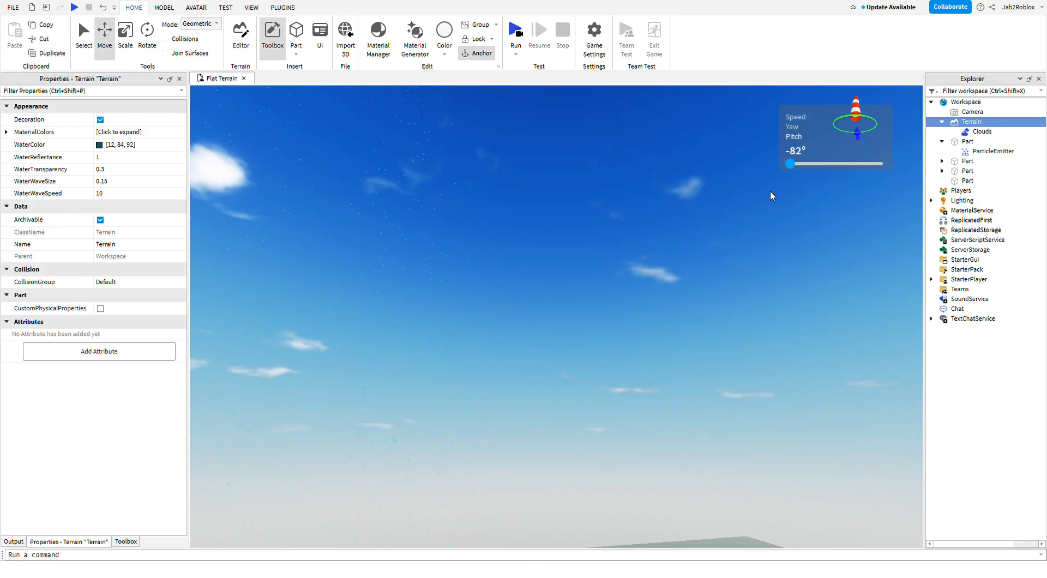
pyautogui.moveTo(794, 163); pyautogui.dragTo(877, 188)
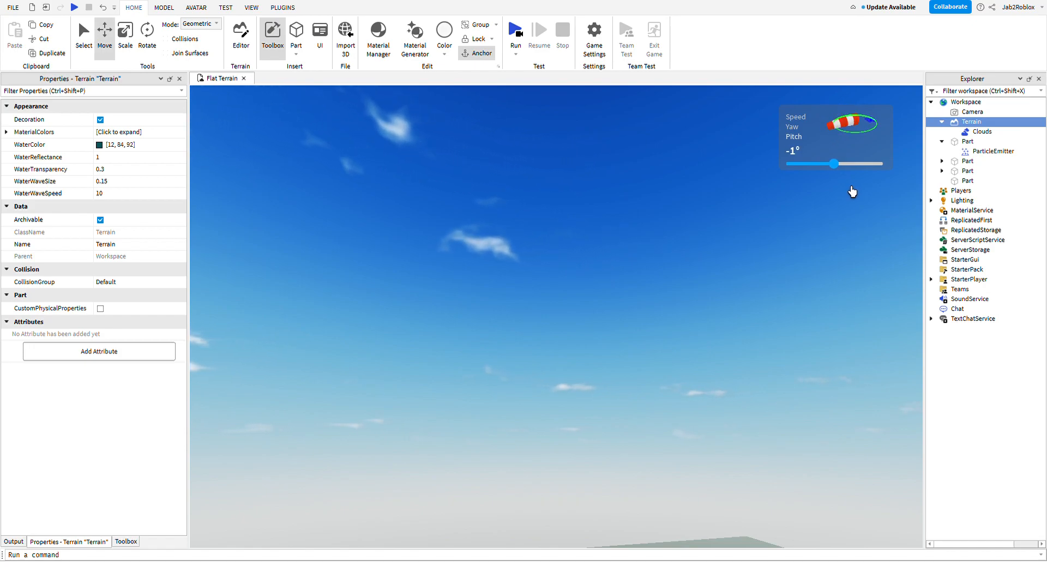
# - Change the wind's yaw, and set the speed to 4.0 sps before raising it to 678.8 sps
pyautogui.click(792, 126)
pyautogui.moveTo(881, 163); pyautogui.dragTo(818, 191)
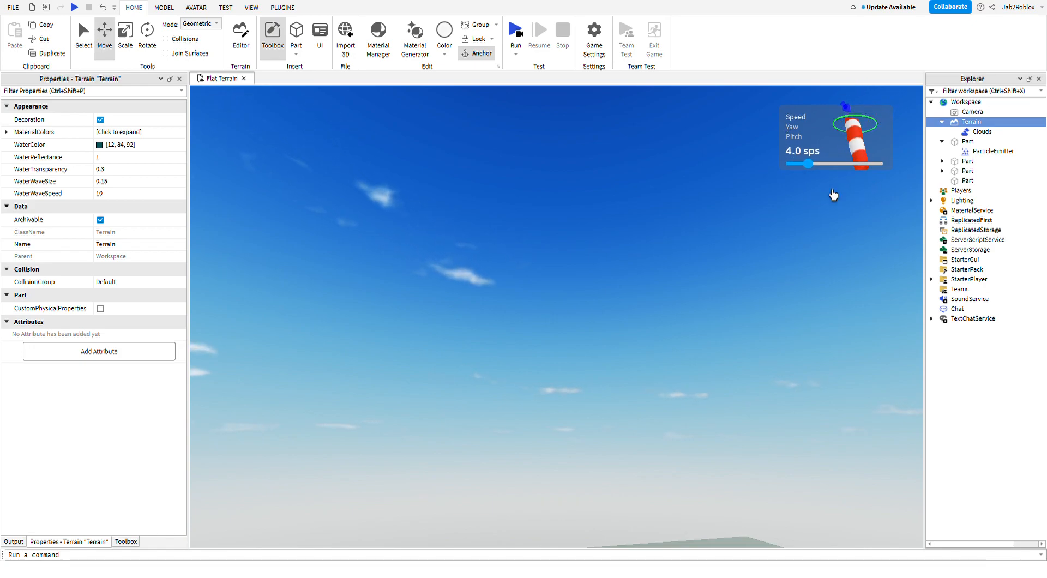
# - Select the Clouds object and set its Cover to 1
pyautogui.click(973, 133)
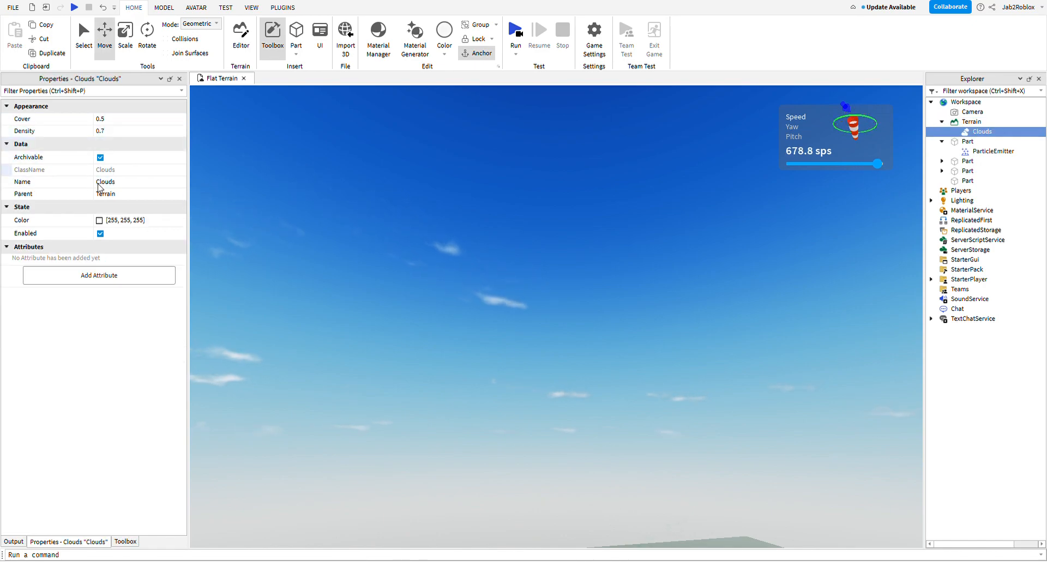
pyautogui.press('f')
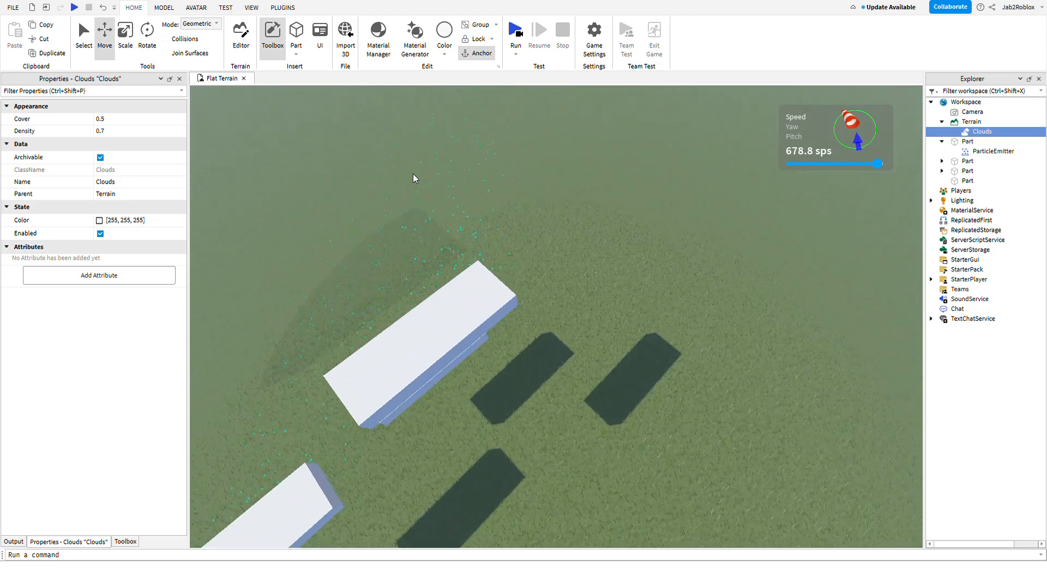
pyautogui.moveTo(412, 174); pyautogui.dragTo(412, 174, button='right')
pyautogui.moveTo(476, 208); pyautogui.dragTo(476, 212, button='right')
pyautogui.write('1')
pyautogui.press('Return')
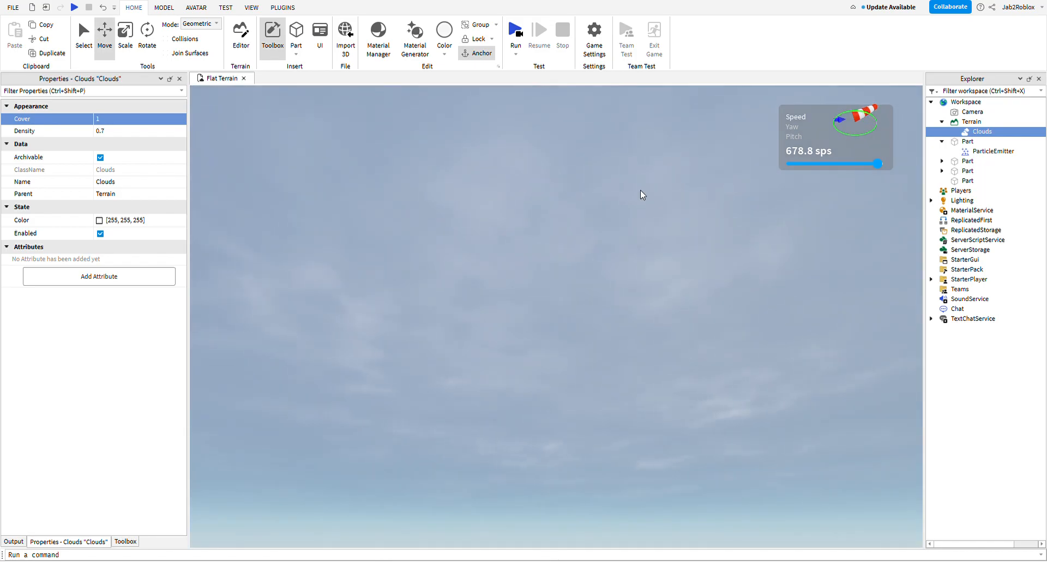
# - Raise the clouds' Density to 1, and lower it to 0
pyautogui.click(153, 131)
pyautogui.moveTo(167, 133); pyautogui.dragTo(215, 132)
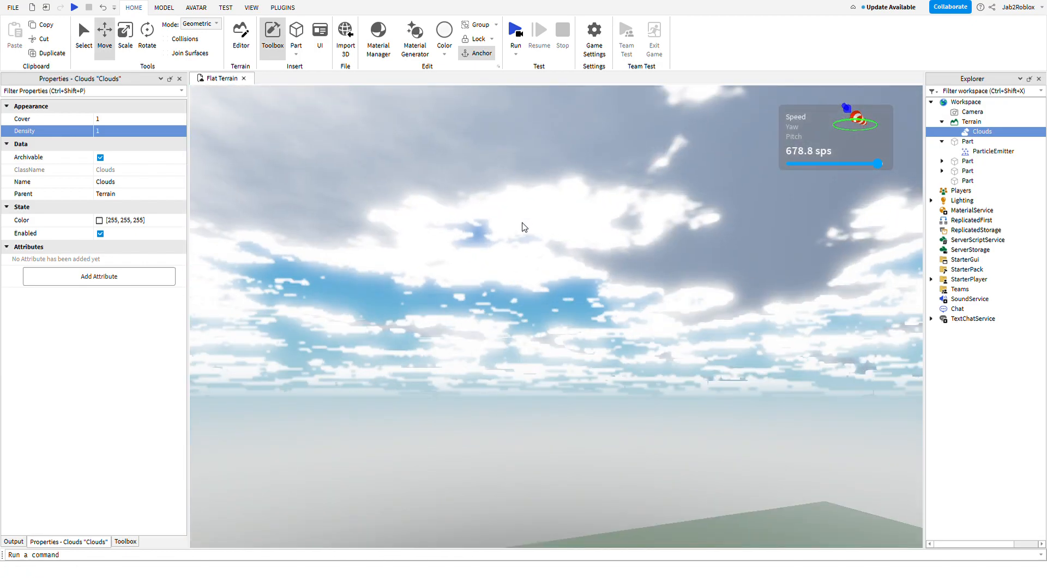
pyautogui.click(185, 134)
pyautogui.moveTo(185, 135); pyautogui.dragTo(65, 137)
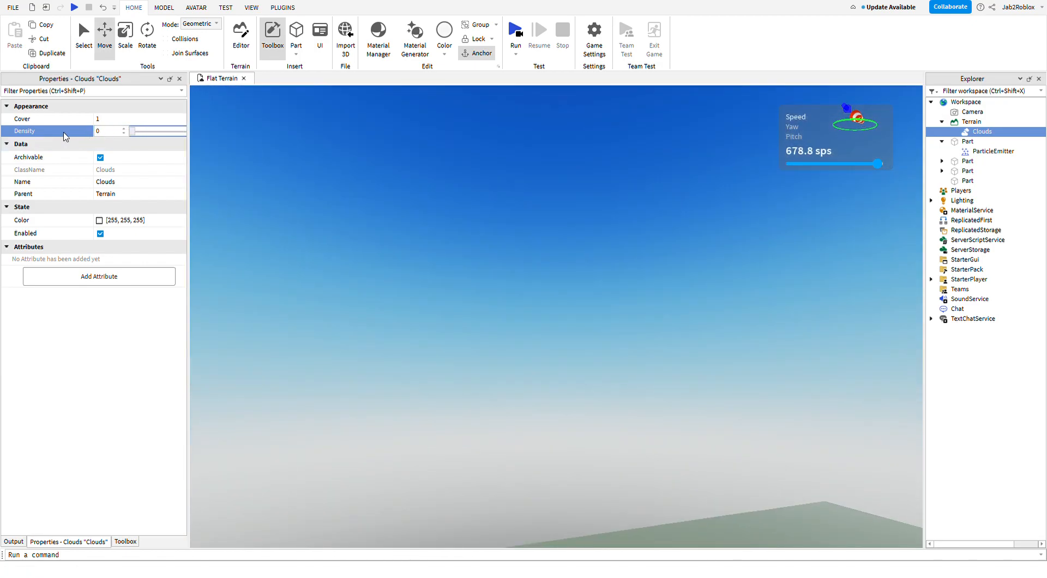
# - Set the clouds' Density to 0.189 and Cover to 0.705, and deselect the Clouds object
pyautogui.click(140, 135)
pyautogui.moveTo(133, 131); pyautogui.dragTo(150, 131)
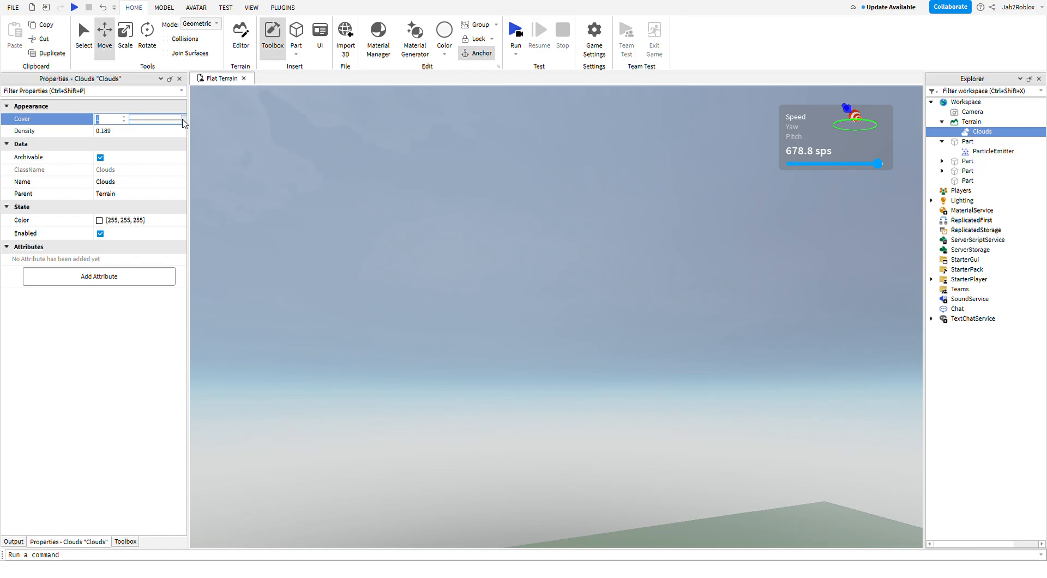
pyautogui.moveTo(183, 123); pyautogui.dragTo(150, 123)
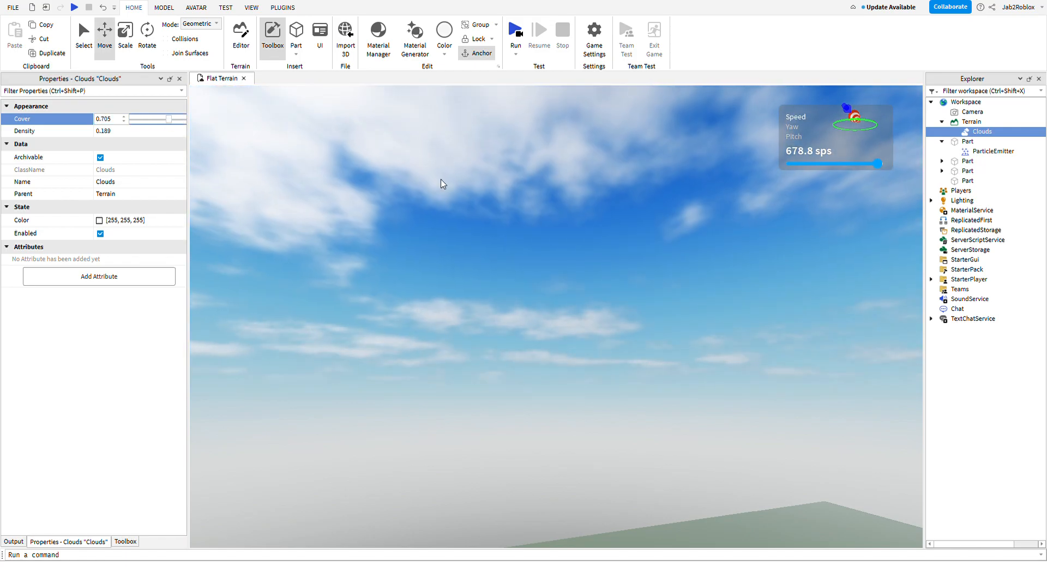
pyautogui.click(566, 202)
pyautogui.moveTo(568, 206); pyautogui.dragTo(566, 206, button='right')
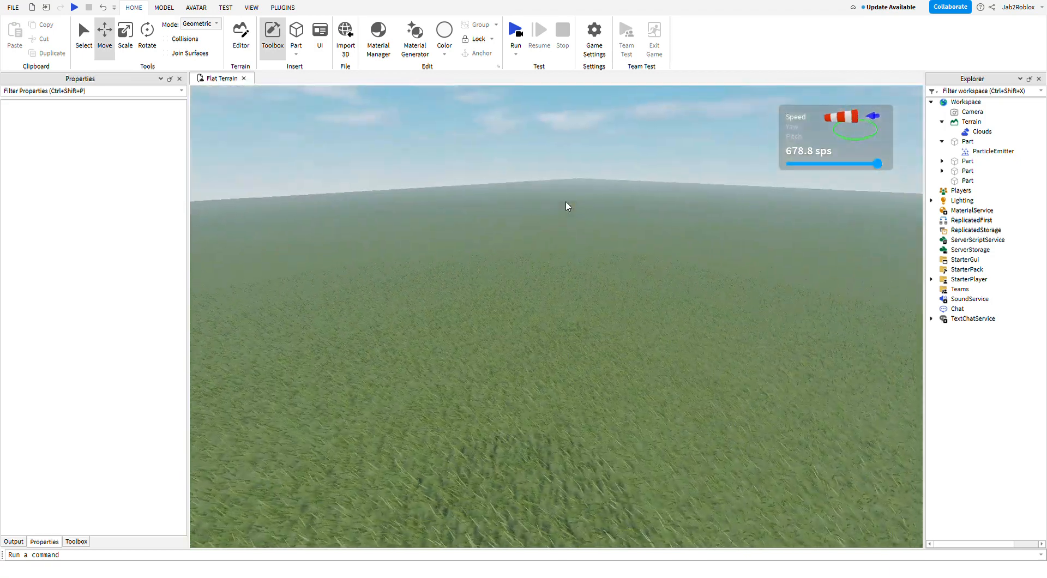